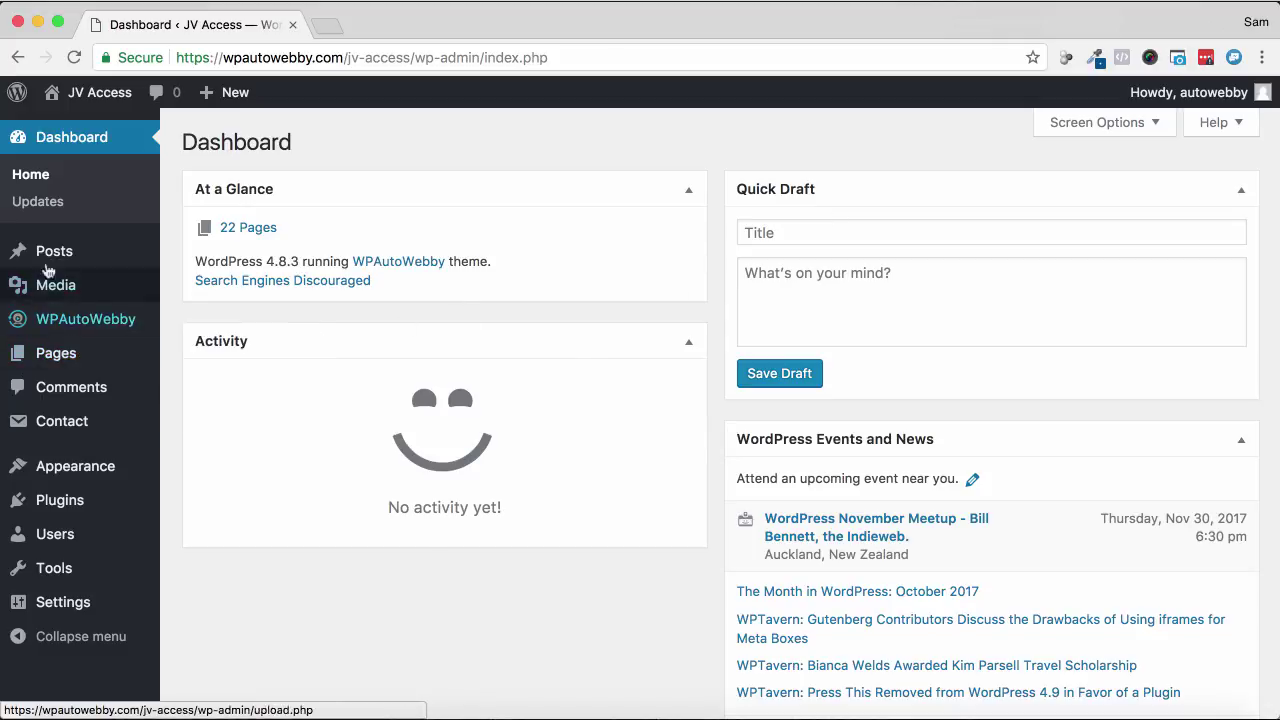
Step: Open the WPAutoWebby settings and look through the available autoresponder integrations and the default autoresponder options
scroll(90, 215, "down", 1)
scroll(88, 215, "down", 3)
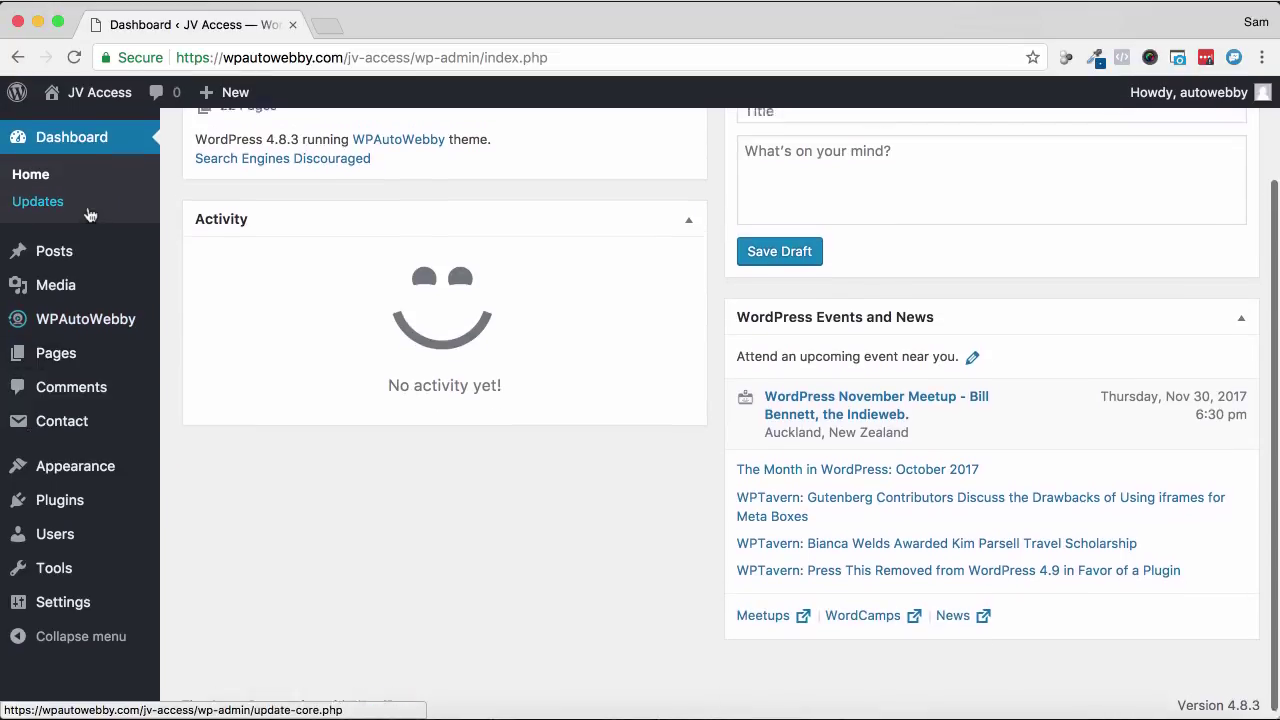
scroll(91, 223, "up", 3)
mouse_move(80, 330)
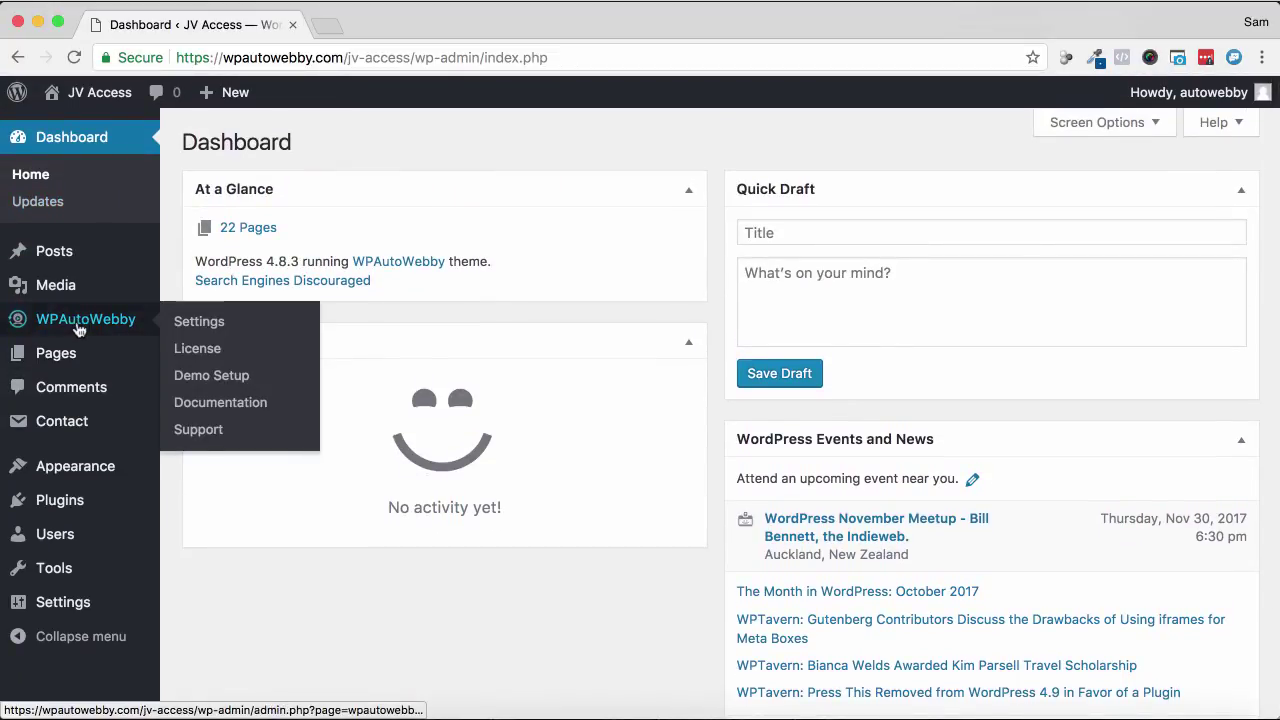
left_click(80, 330)
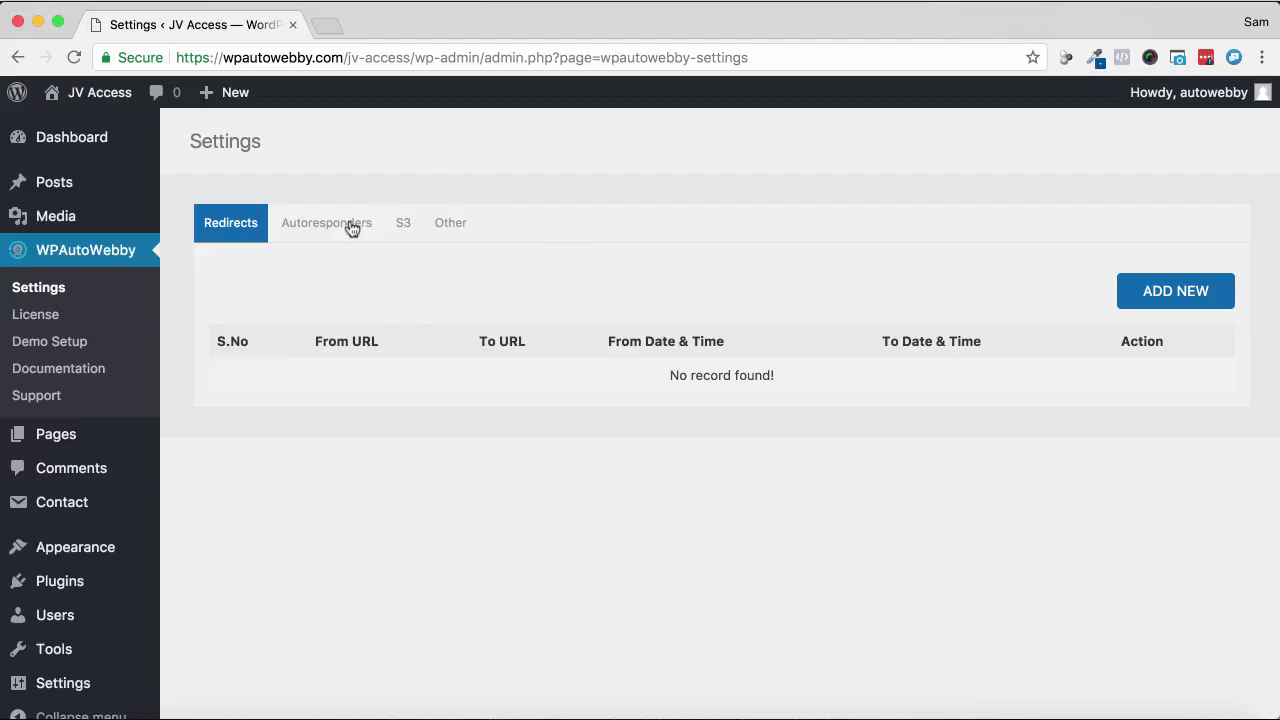
left_click(318, 230)
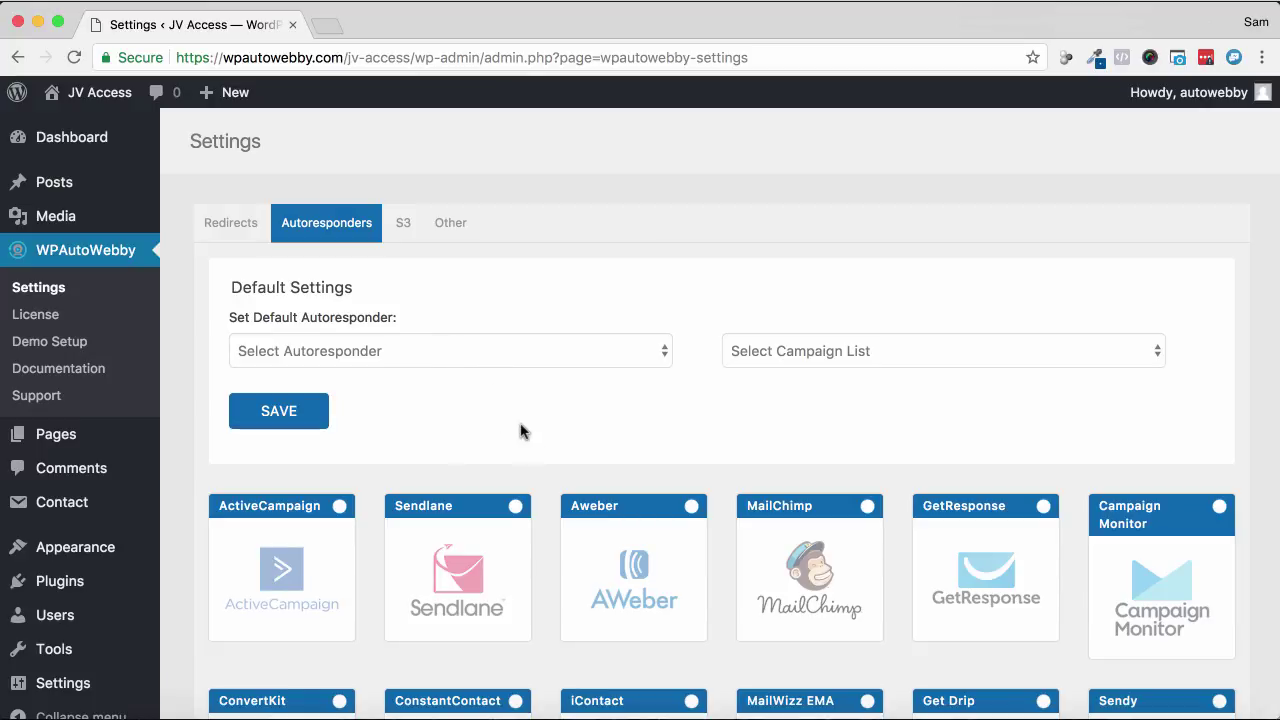
scroll(520, 431, "down", 5)
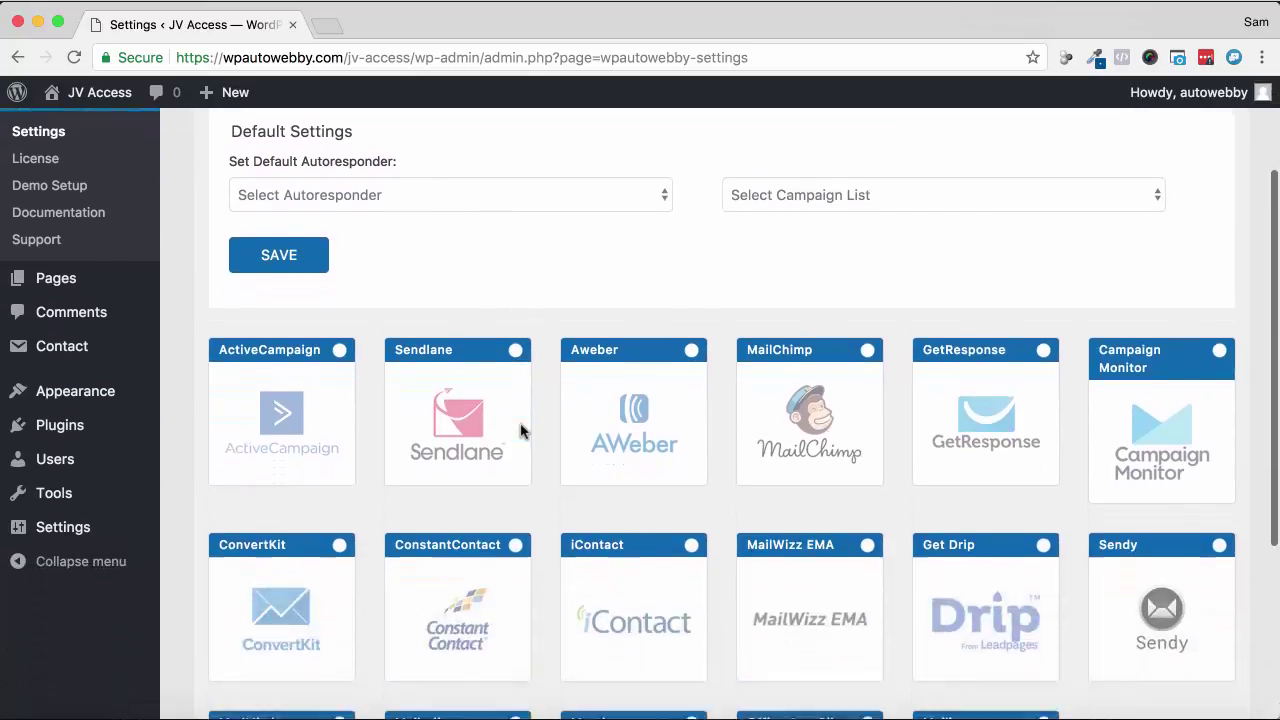
scroll(520, 431, "down", 5)
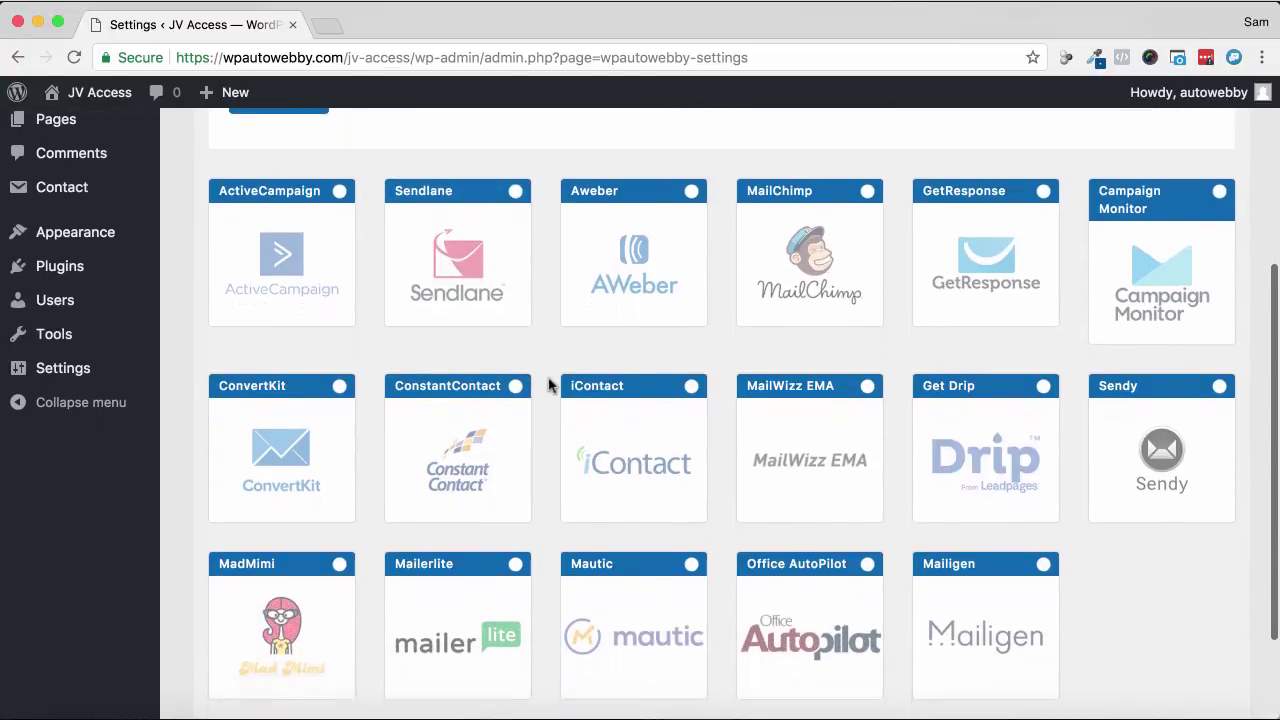
scroll(548, 385, "up", 2)
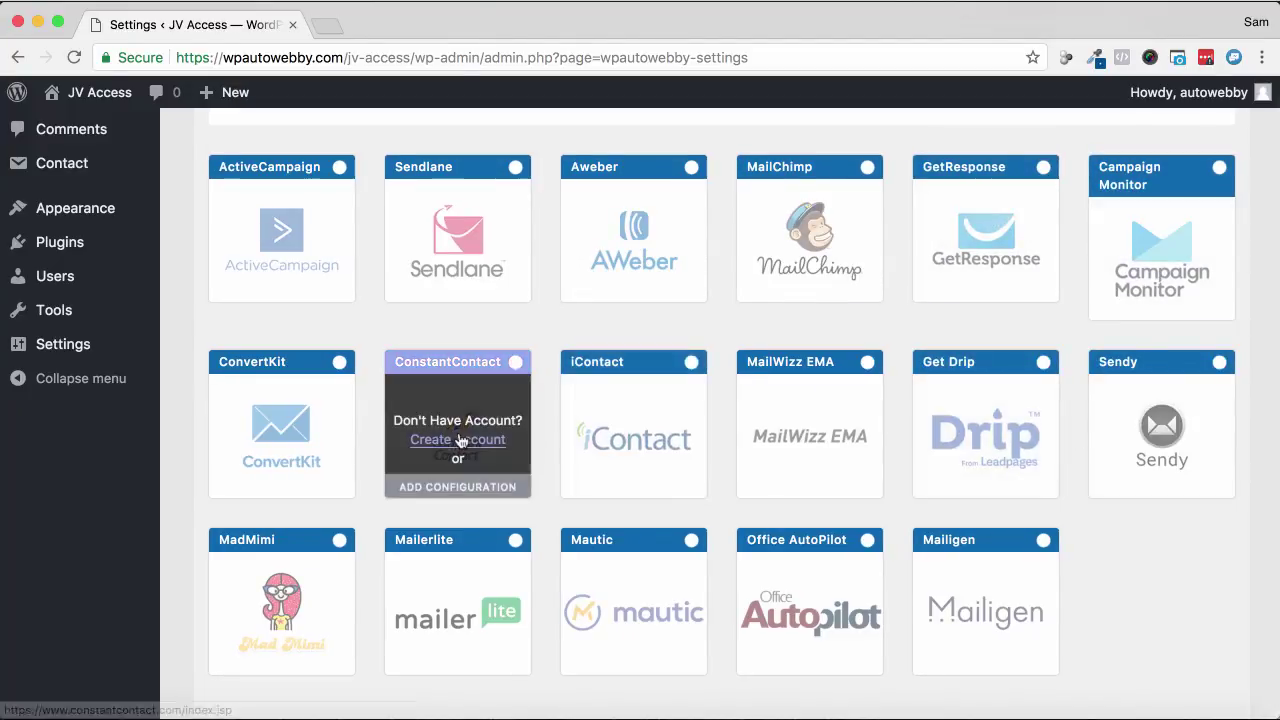
scroll(460, 440, "up", 1)
scroll(460, 440, "up", 5)
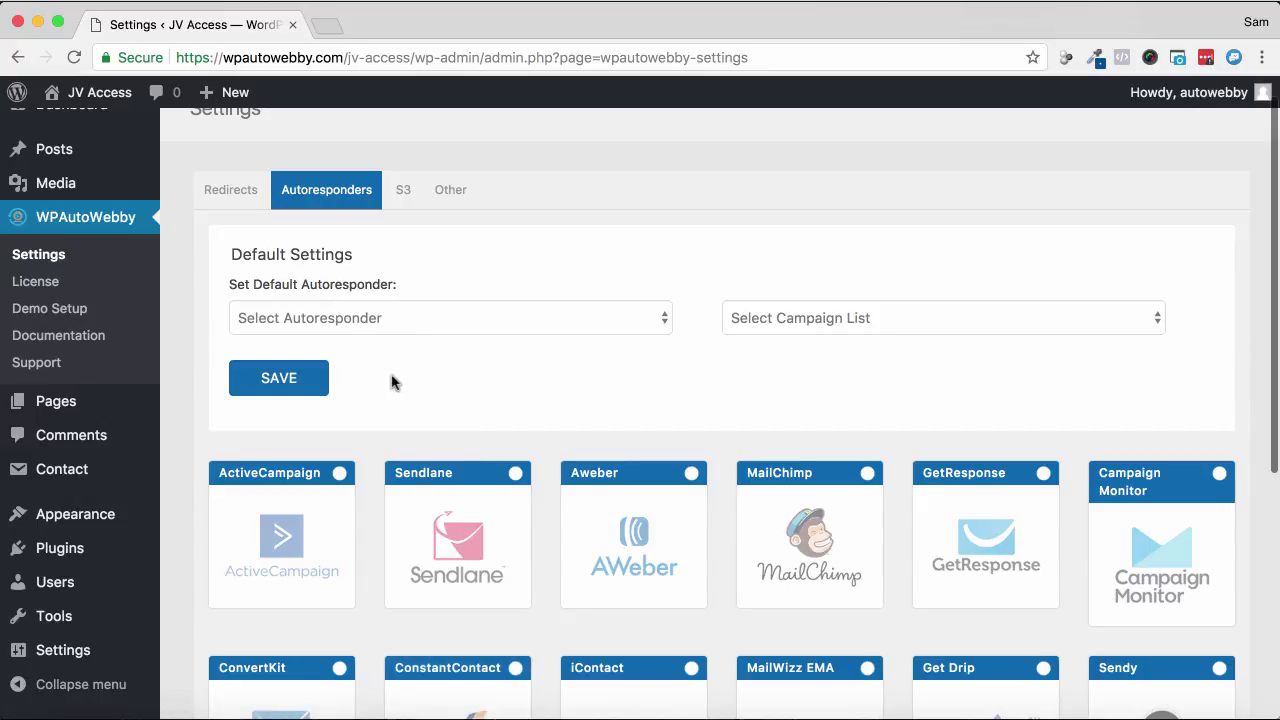
scroll(240, 318, "up", 1)
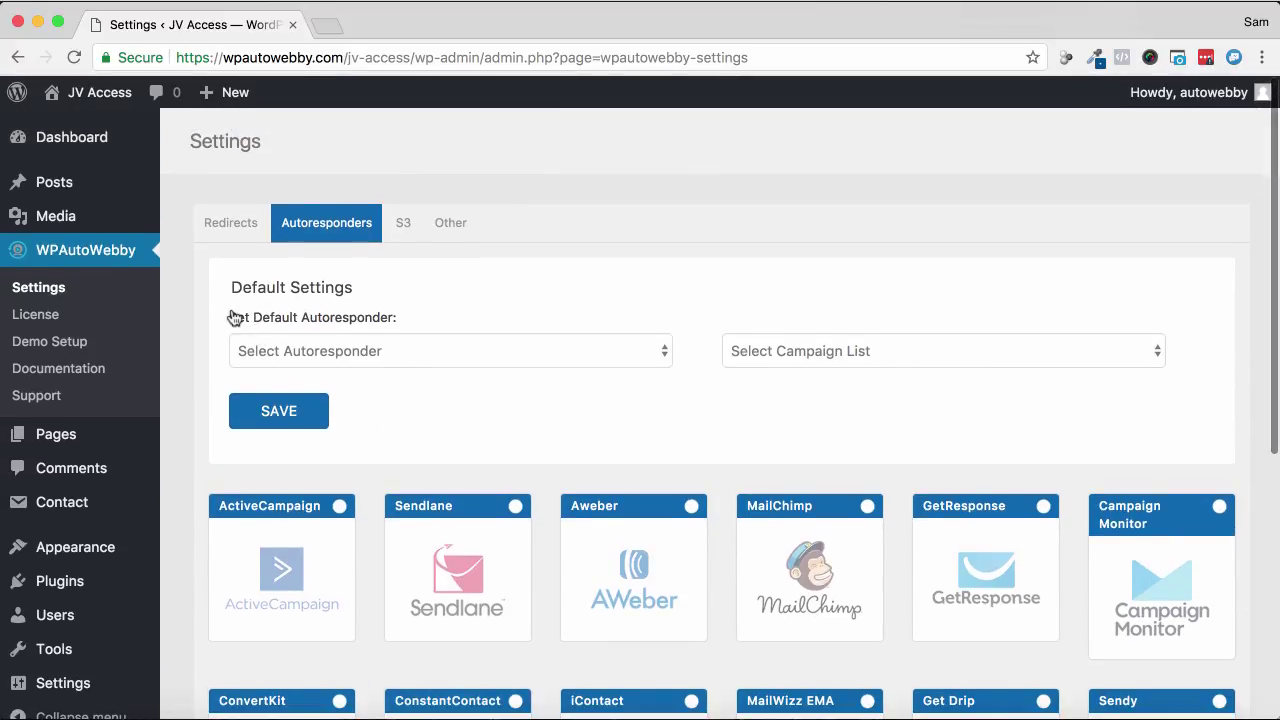
Step: Create a new page titled "Sam Demo"
mouse_move(54, 444)
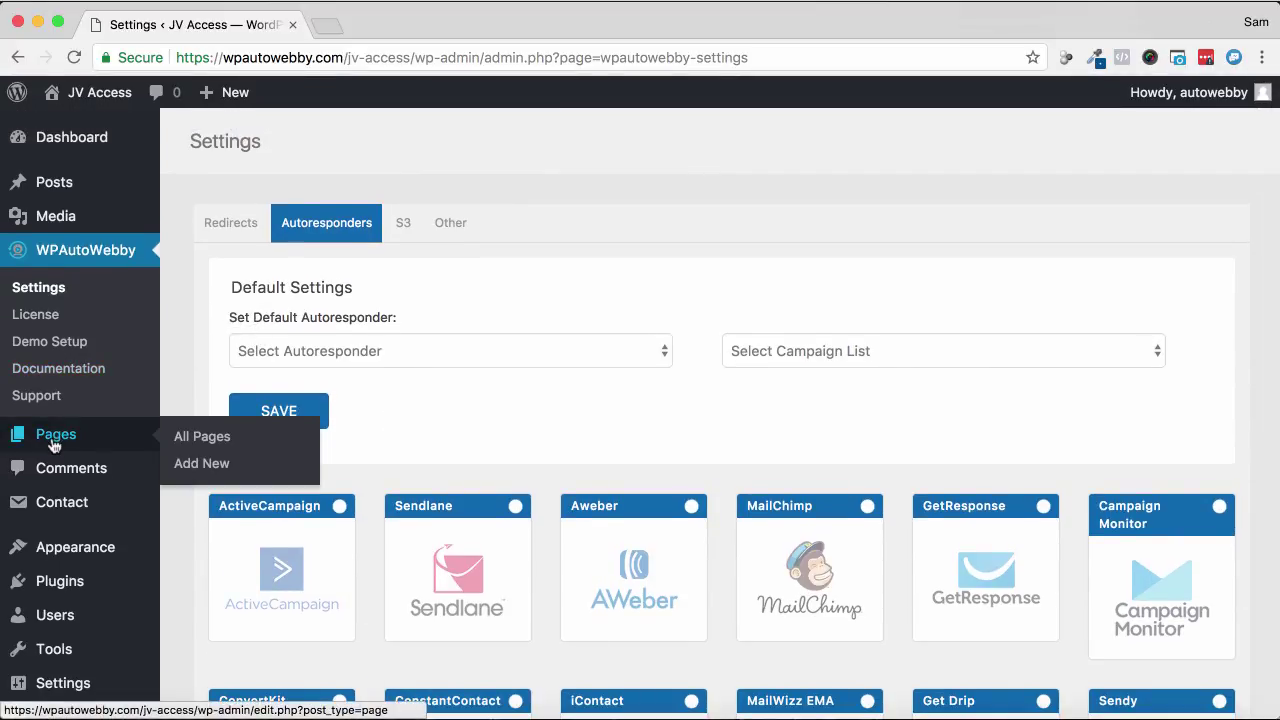
left_click(54, 444)
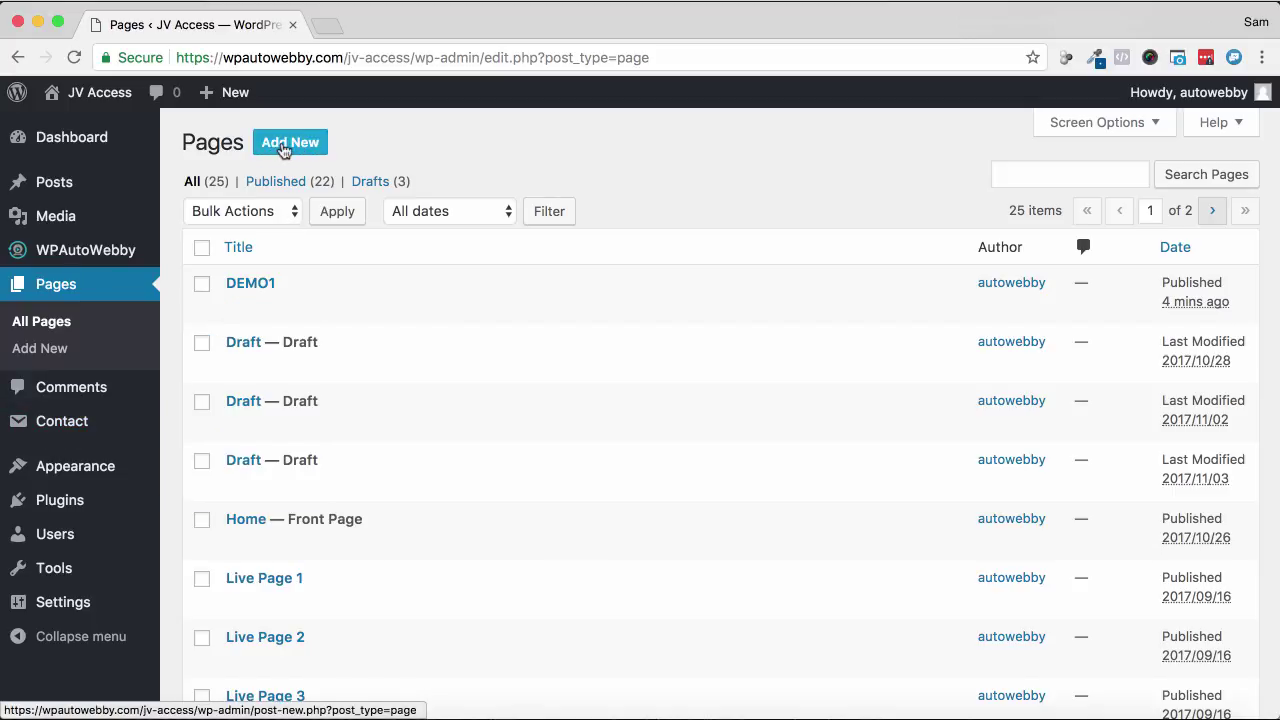
left_click(286, 147)
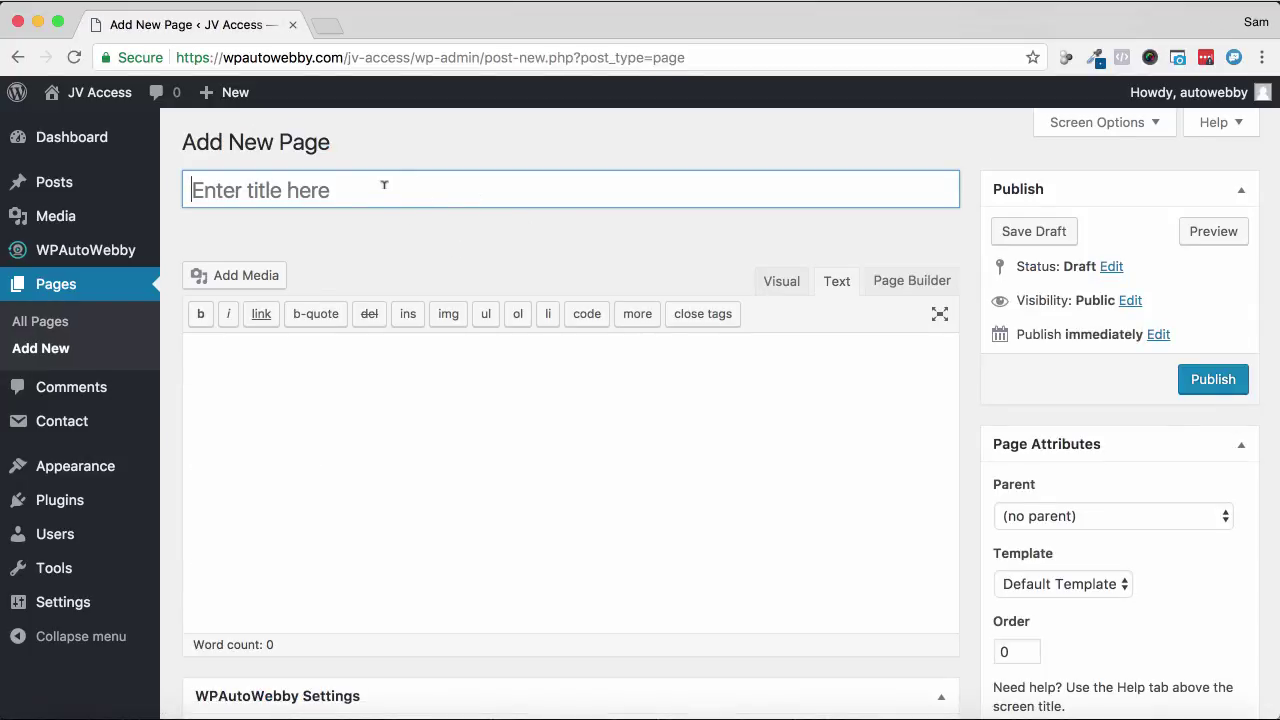
type("Sam Demo")
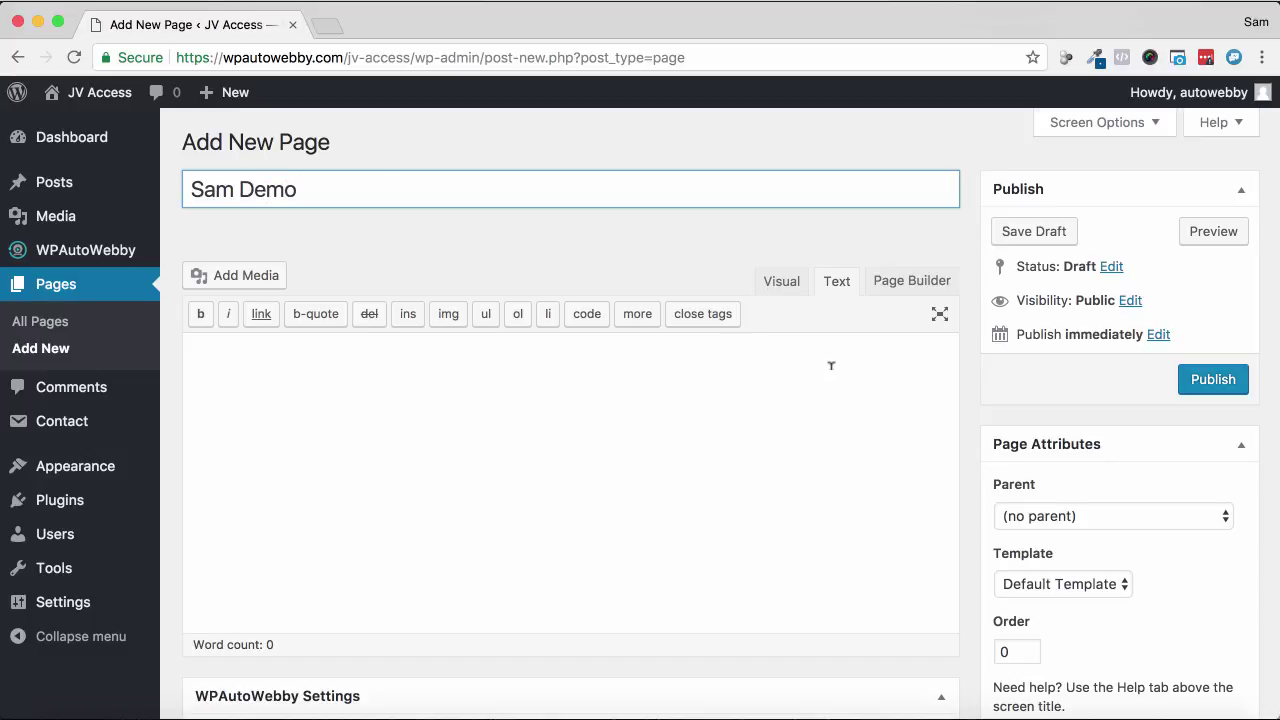
Step: Switch the page to the page builder and insert the prebuilt Registration 2 layout, replacing the current content
left_click(896, 289)
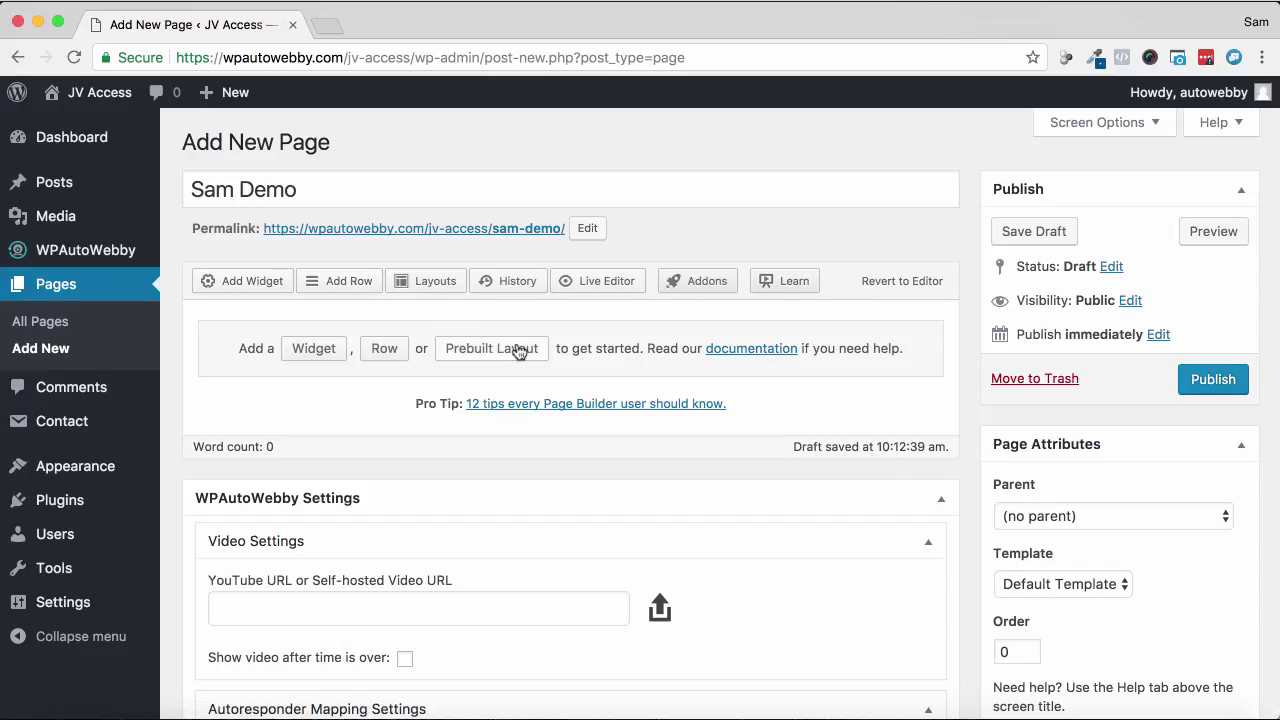
left_click(447, 285)
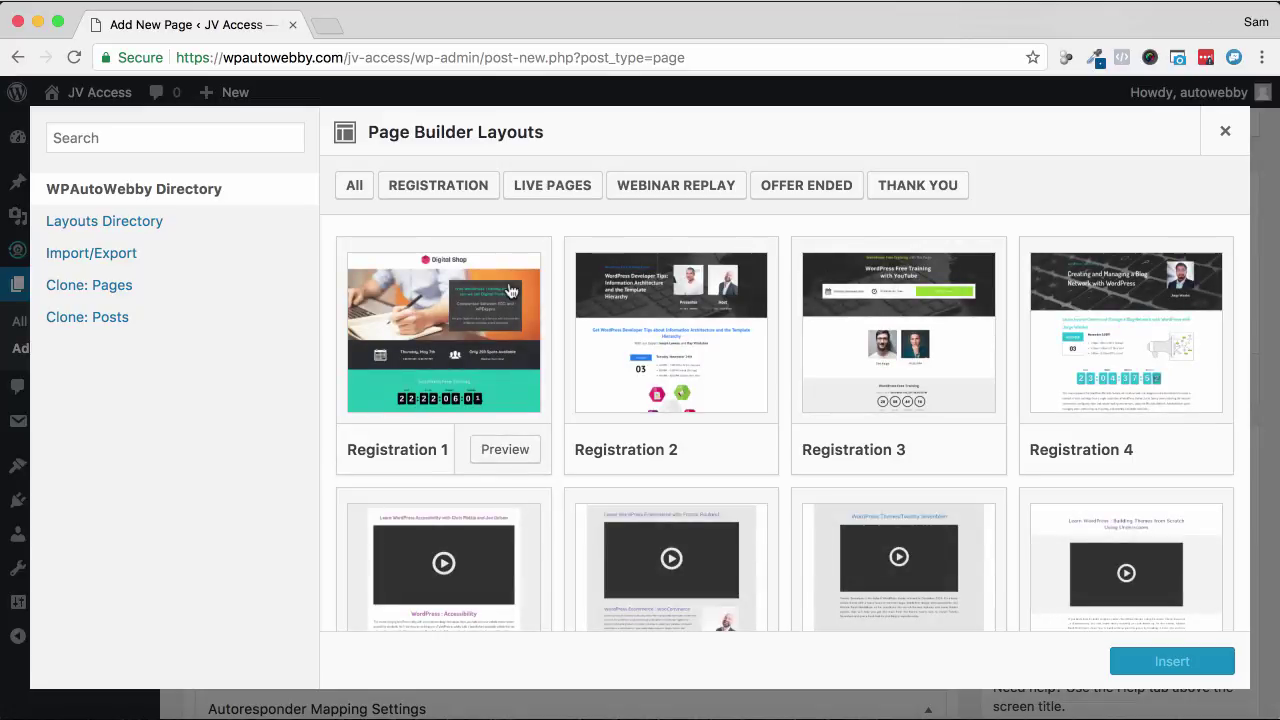
scroll(829, 346, "down", 1)
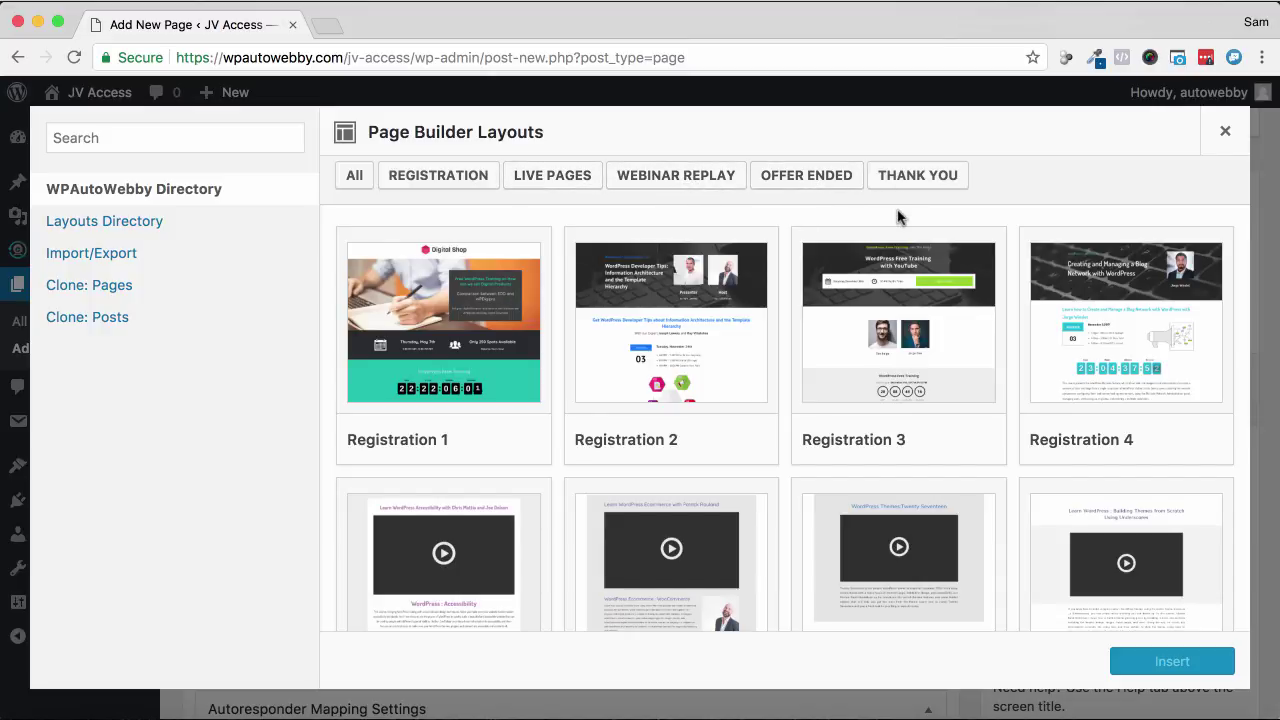
scroll(812, 314, "up", 1)
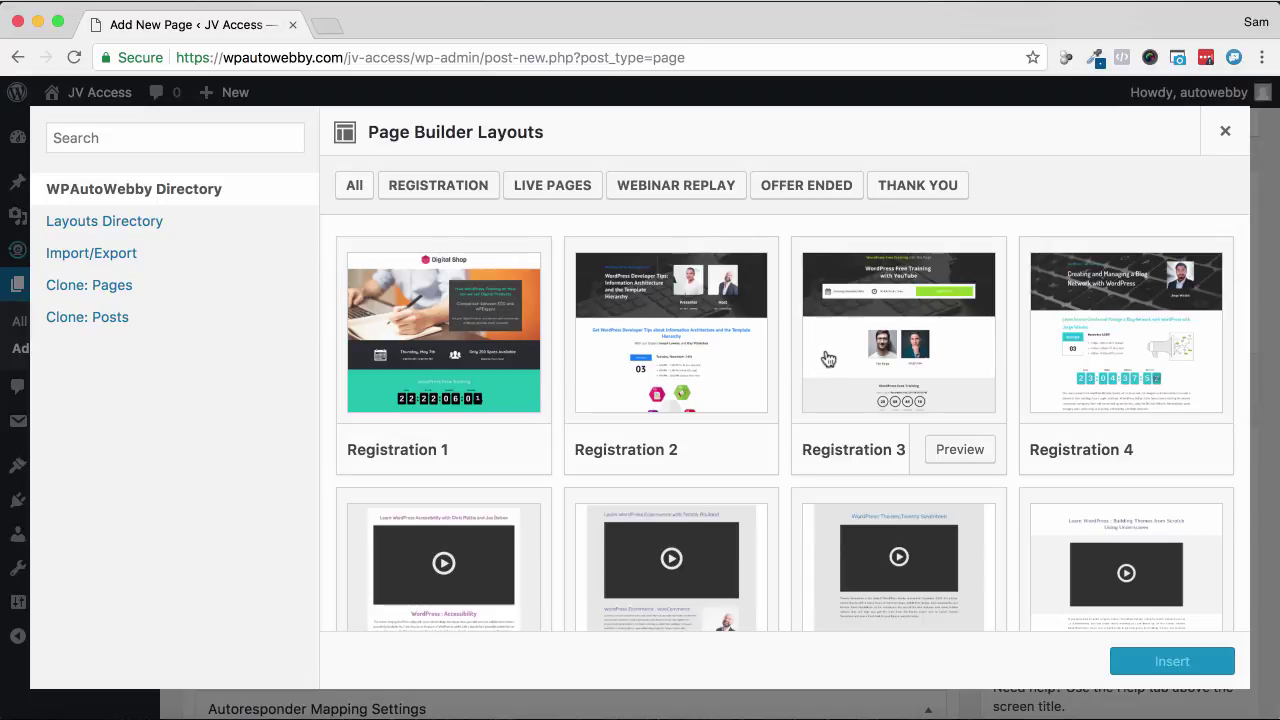
left_click(659, 340)
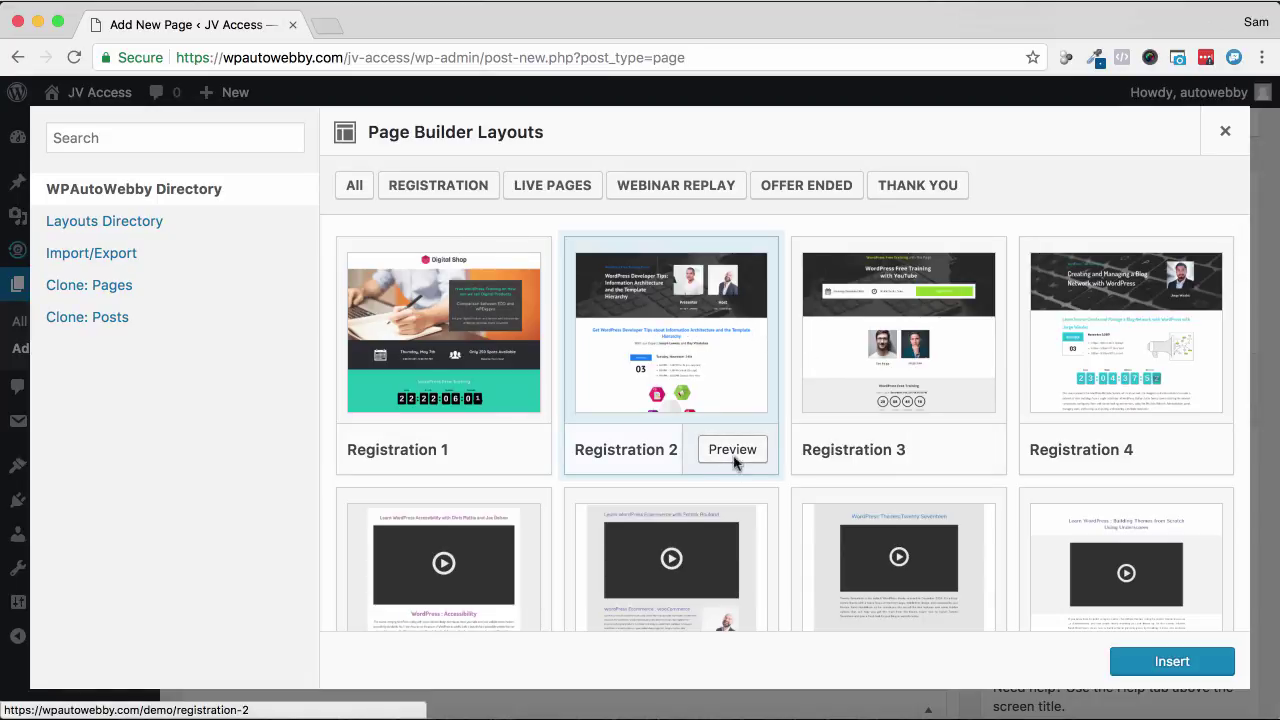
left_click(1150, 666)
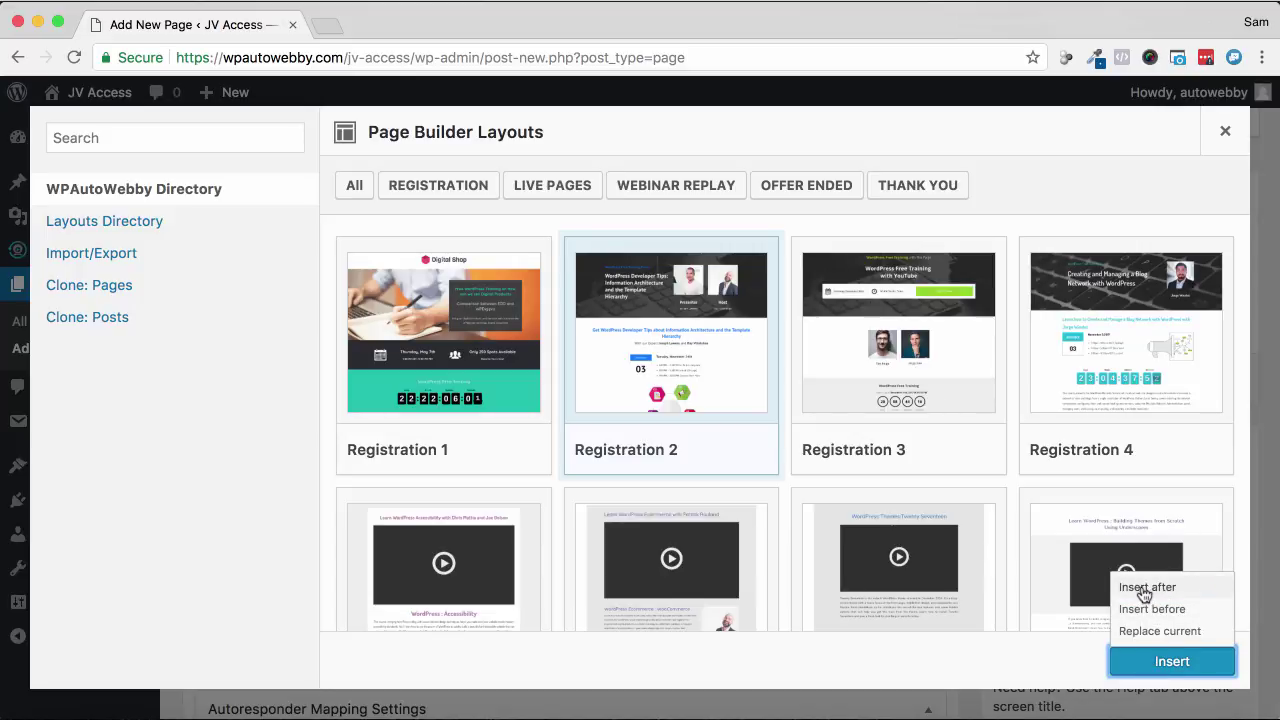
left_click(1140, 631)
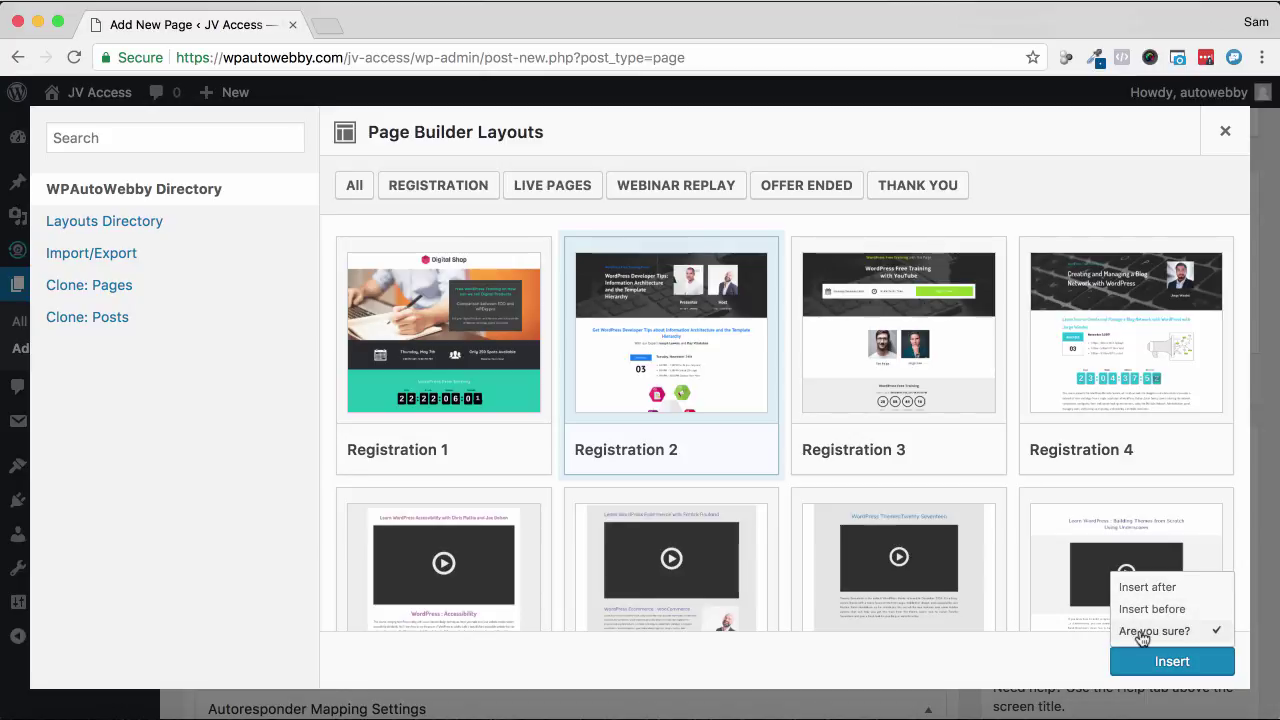
left_click(1165, 656)
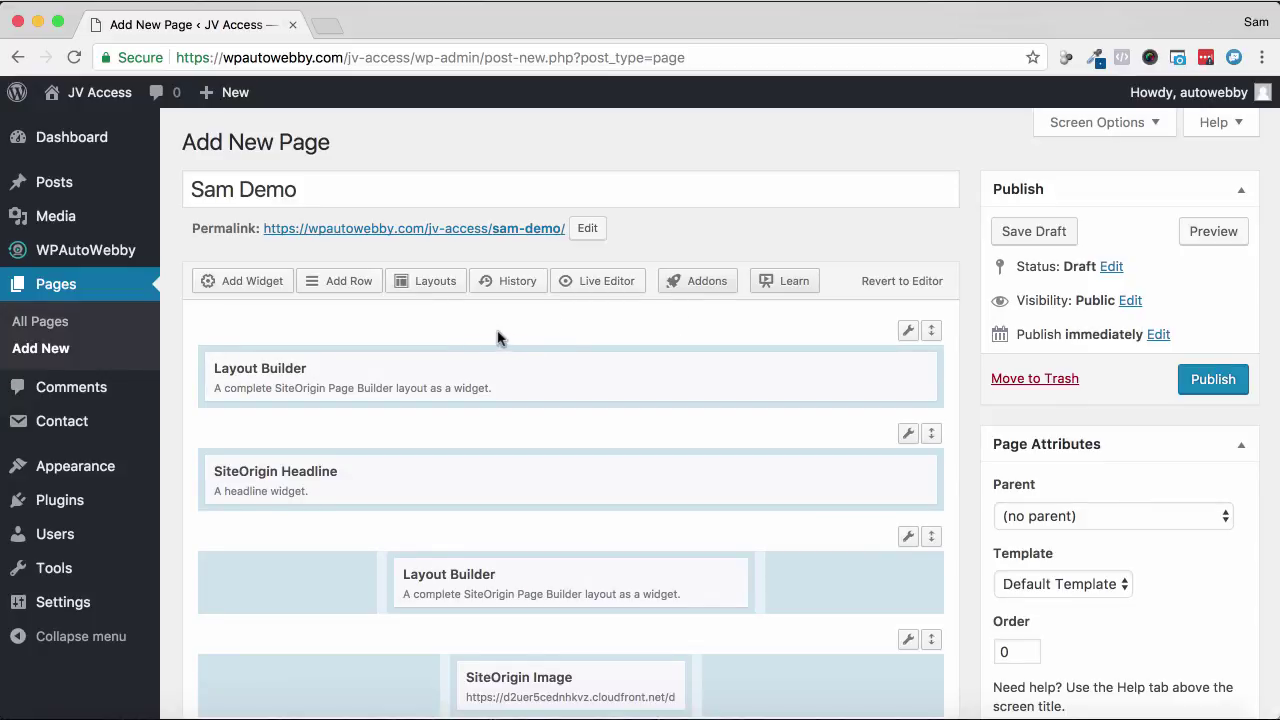
Step: Open the page in the Live Editor and examine its header and event date sections
scroll(499, 335, "down", 3)
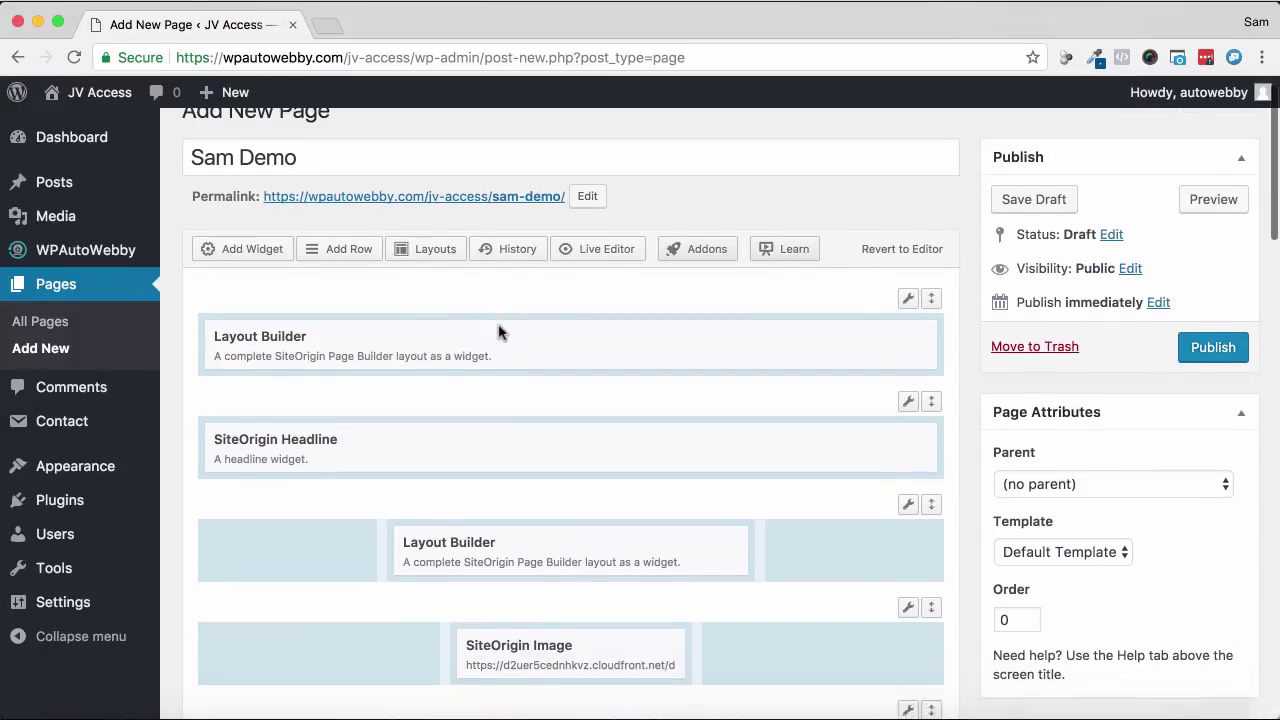
scroll(500, 331, "up", 3)
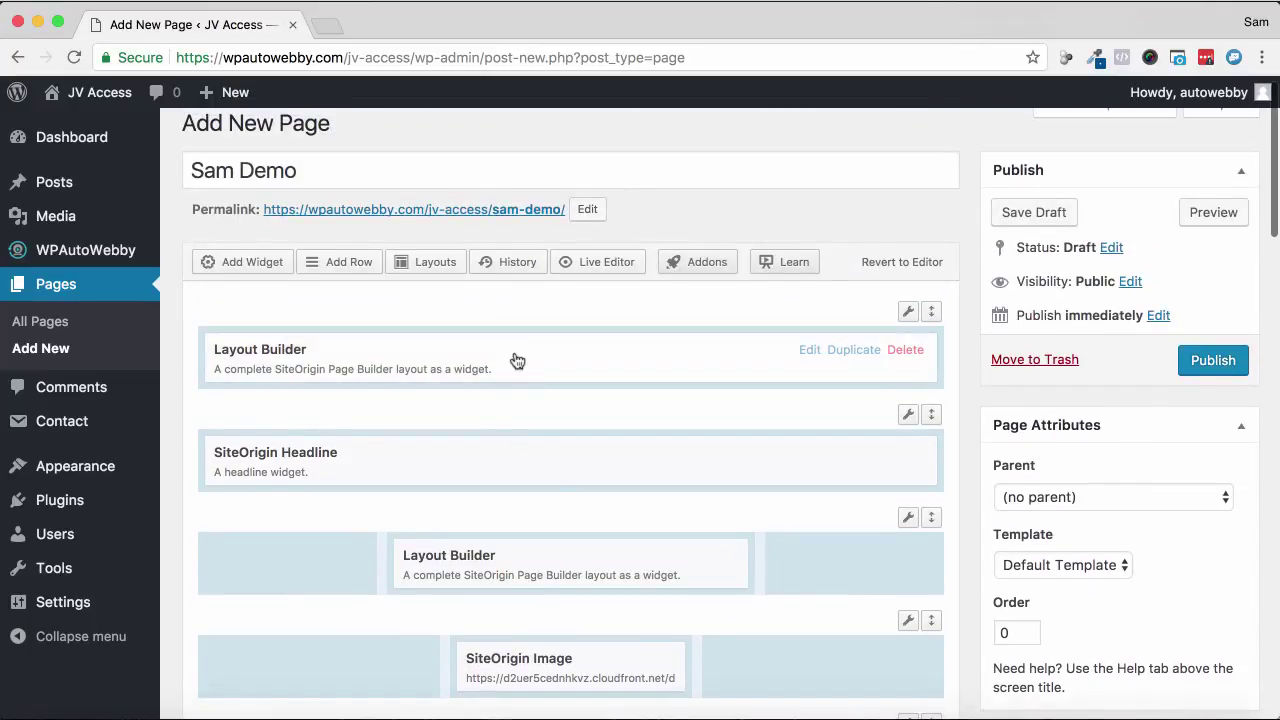
left_click(587, 270)
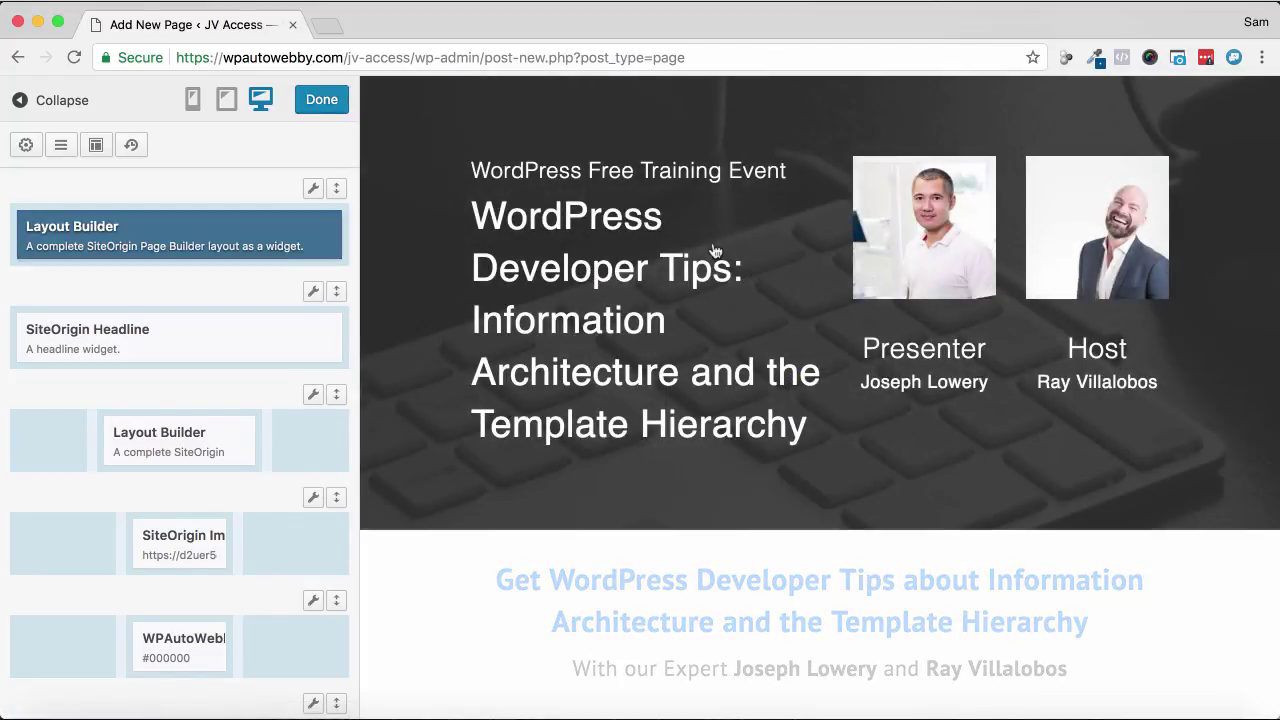
scroll(716, 250, "down", 1)
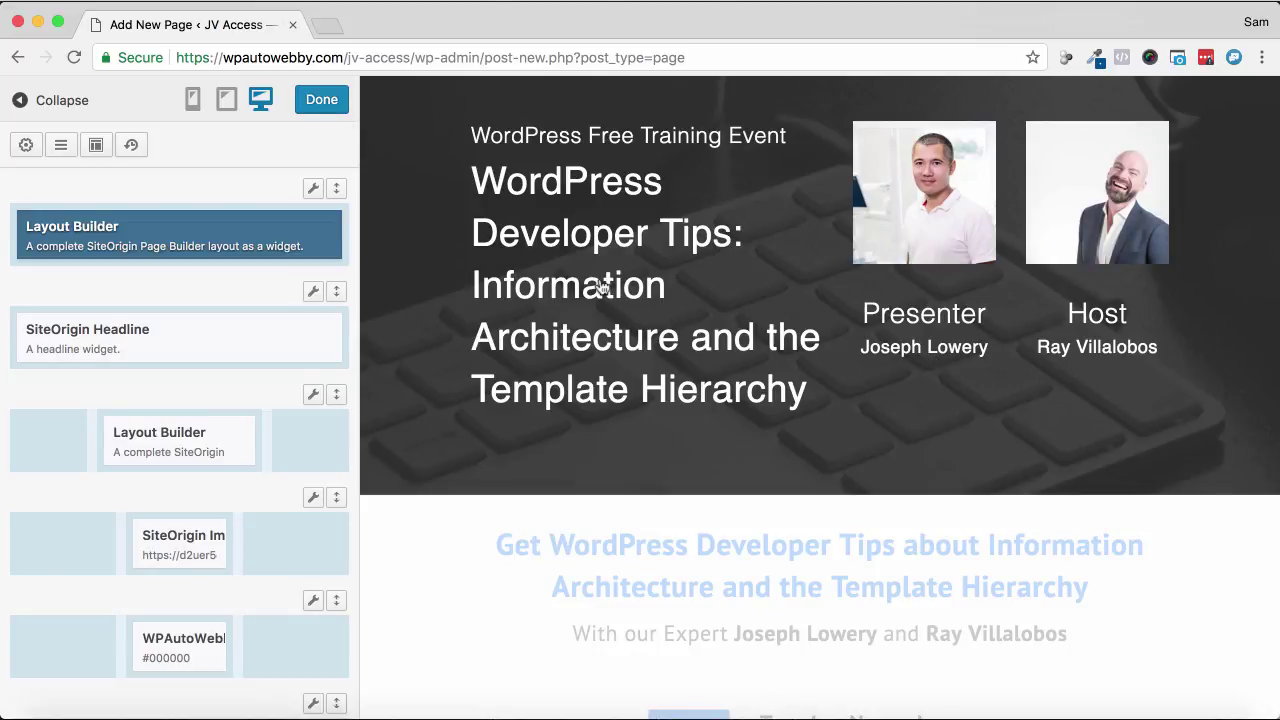
scroll(565, 280, "down", 6)
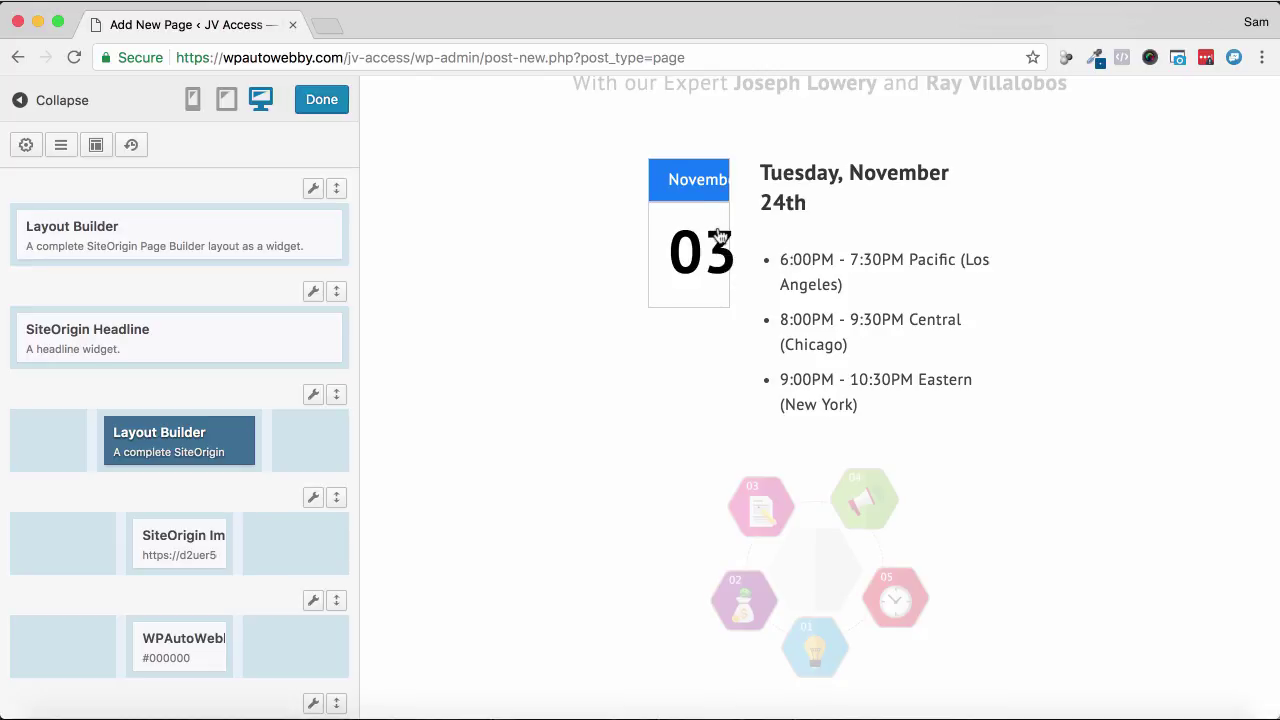
Step: View the content of the "November 03" date block in its widget editor, then close the editor without changes
left_click(710, 219)
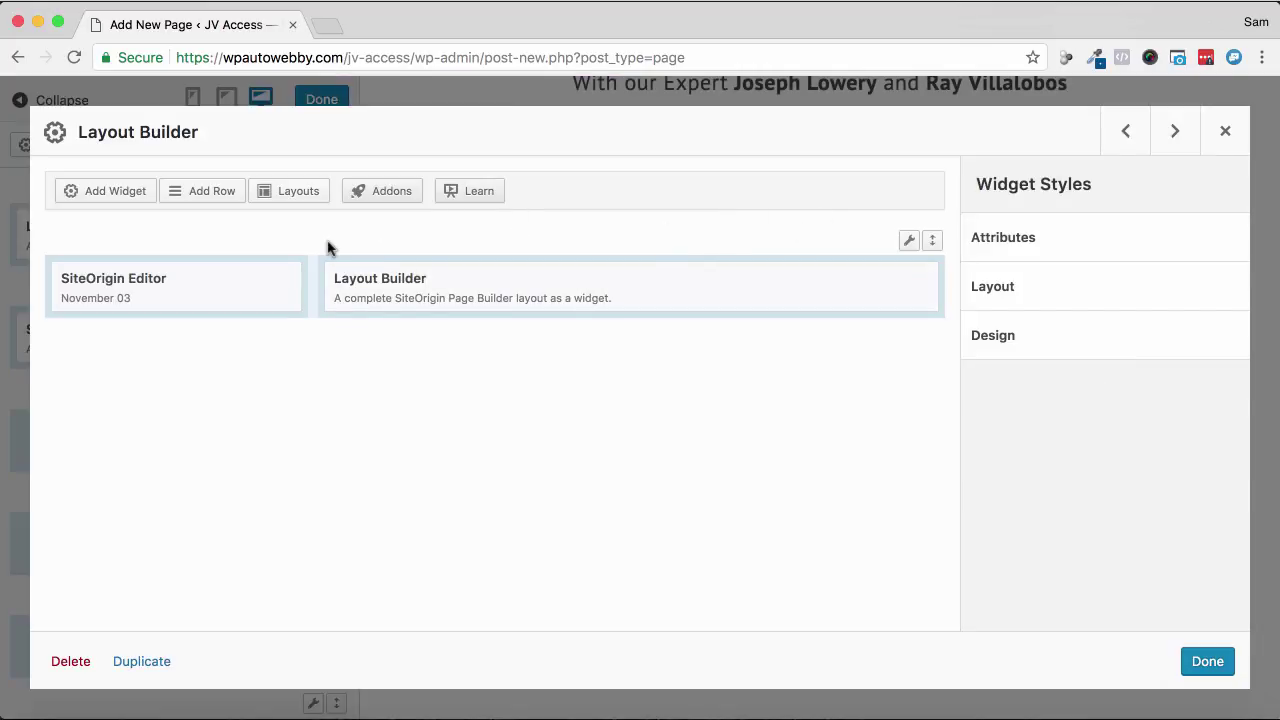
mouse_move(226, 291)
left_click(174, 279)
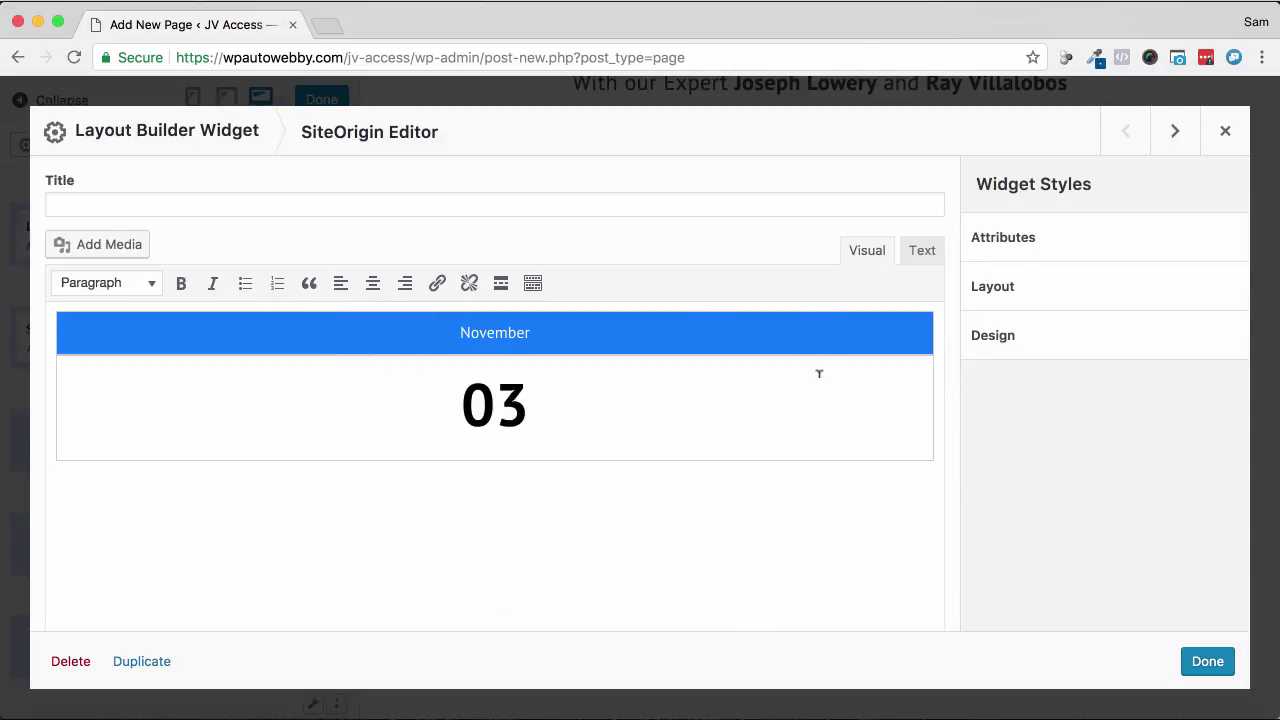
left_click(1225, 131)
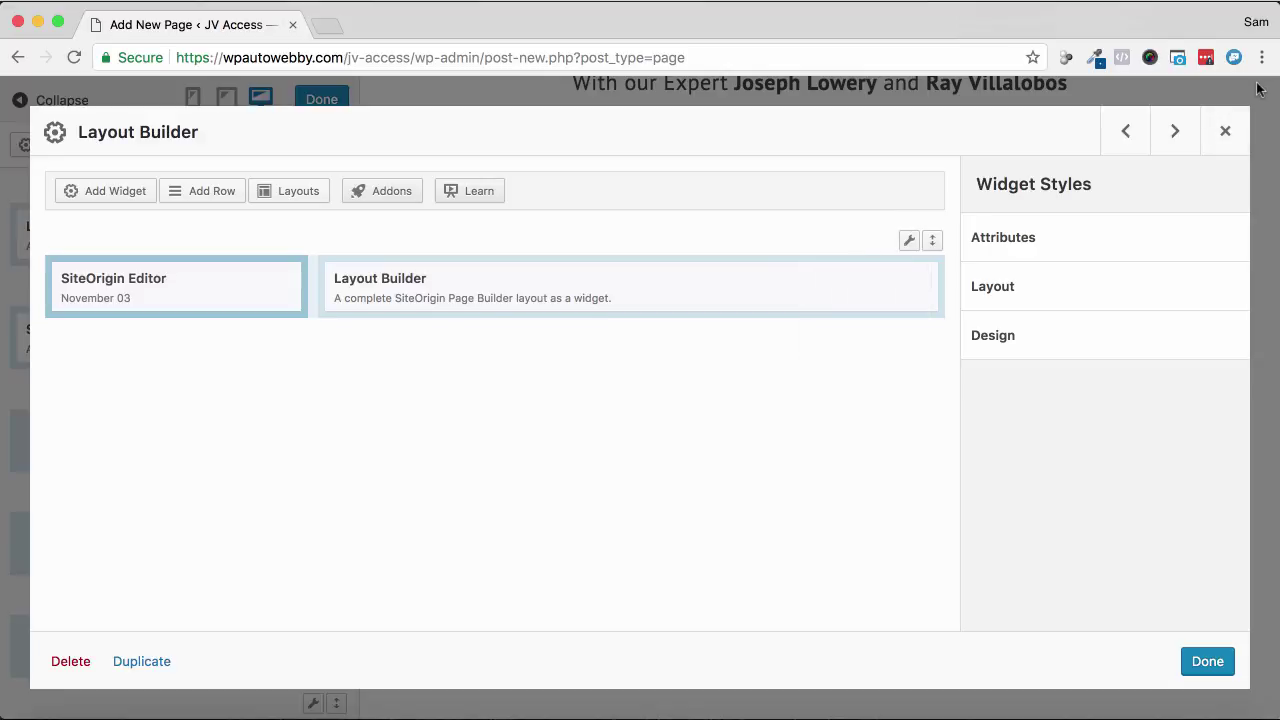
left_click(1225, 131)
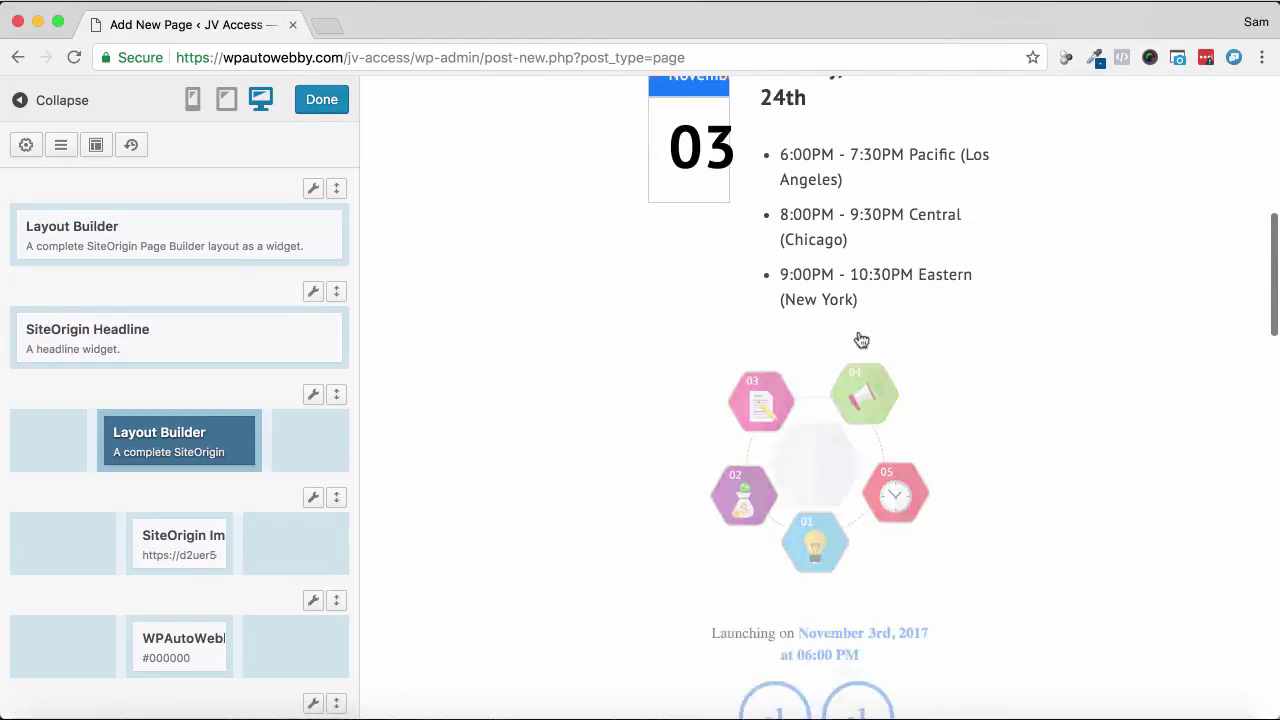
Step: Review the rest of the live page preview through the sign-up section, and leave the Live Editor
scroll(861, 341, "down", 15)
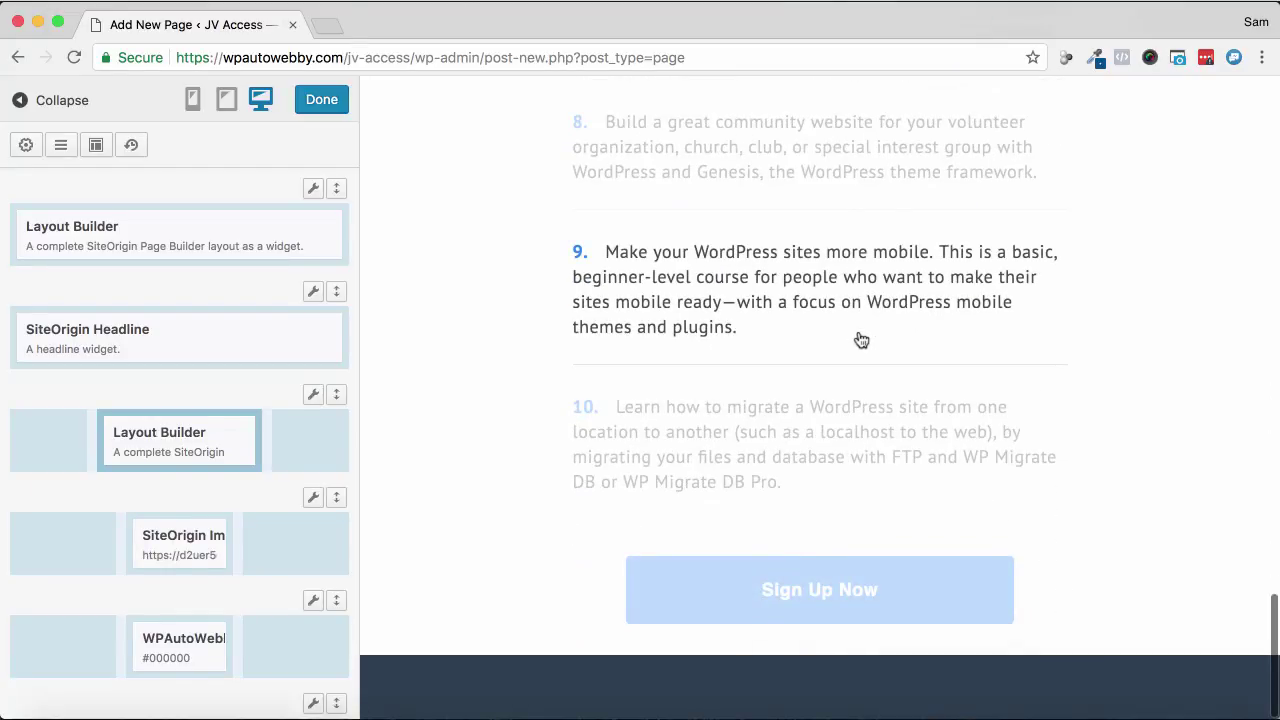
scroll(861, 341, "up", 20)
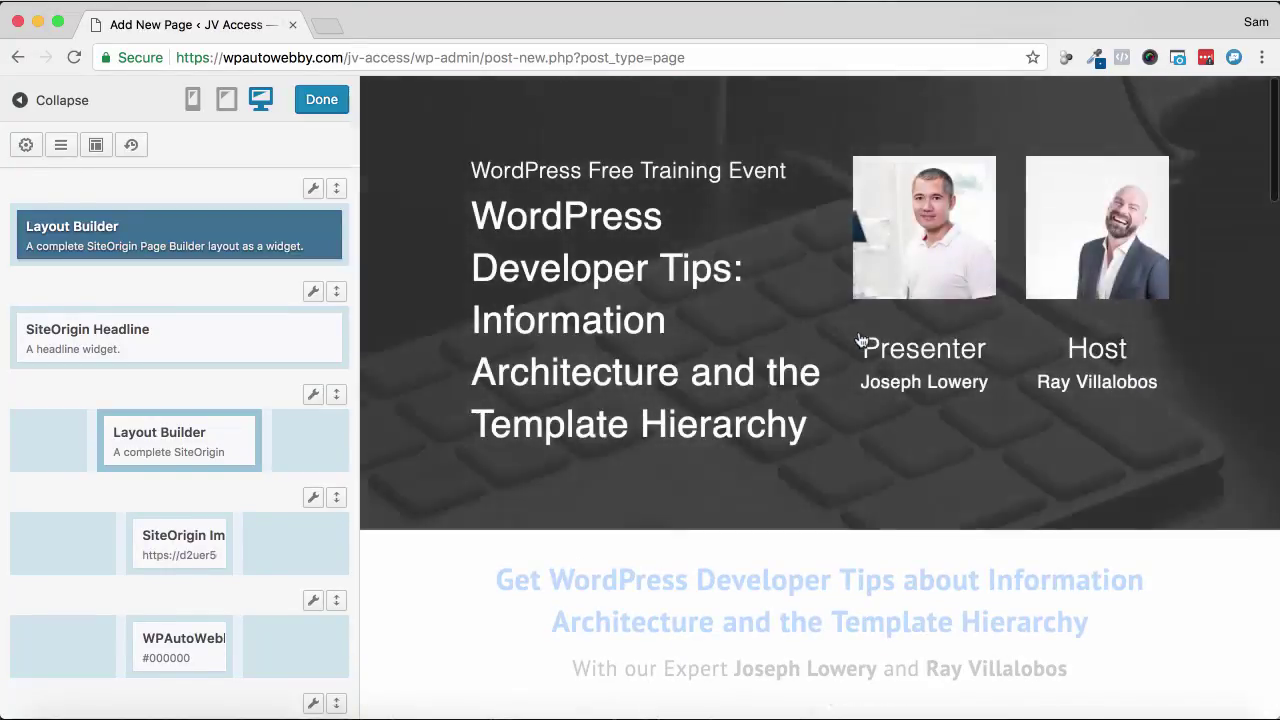
left_click(322, 100)
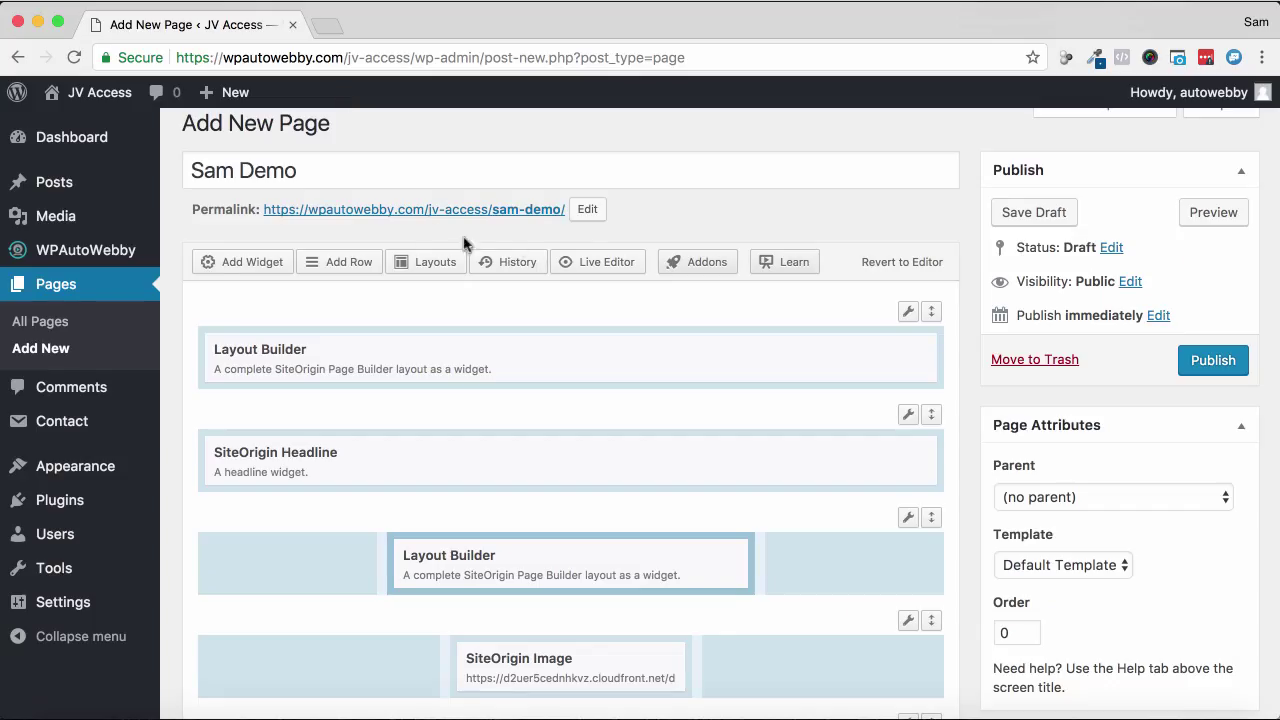
Step: Examine the WPAutoWebby Settings for video and autoresponder mapping on the Sam Demo page, and glance at the prebuilt layouts without inserting any
scroll(903, 295, "down", 10)
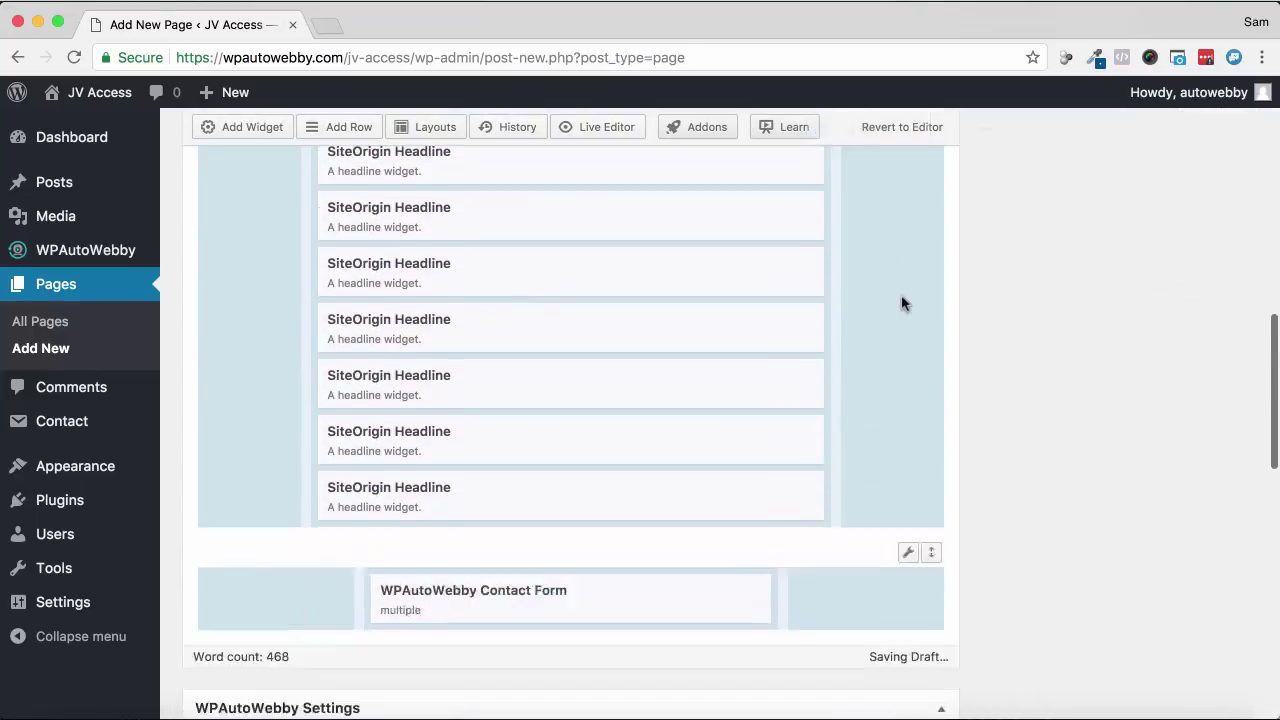
scroll(903, 303, "down", 10)
scroll(903, 303, "up", 3)
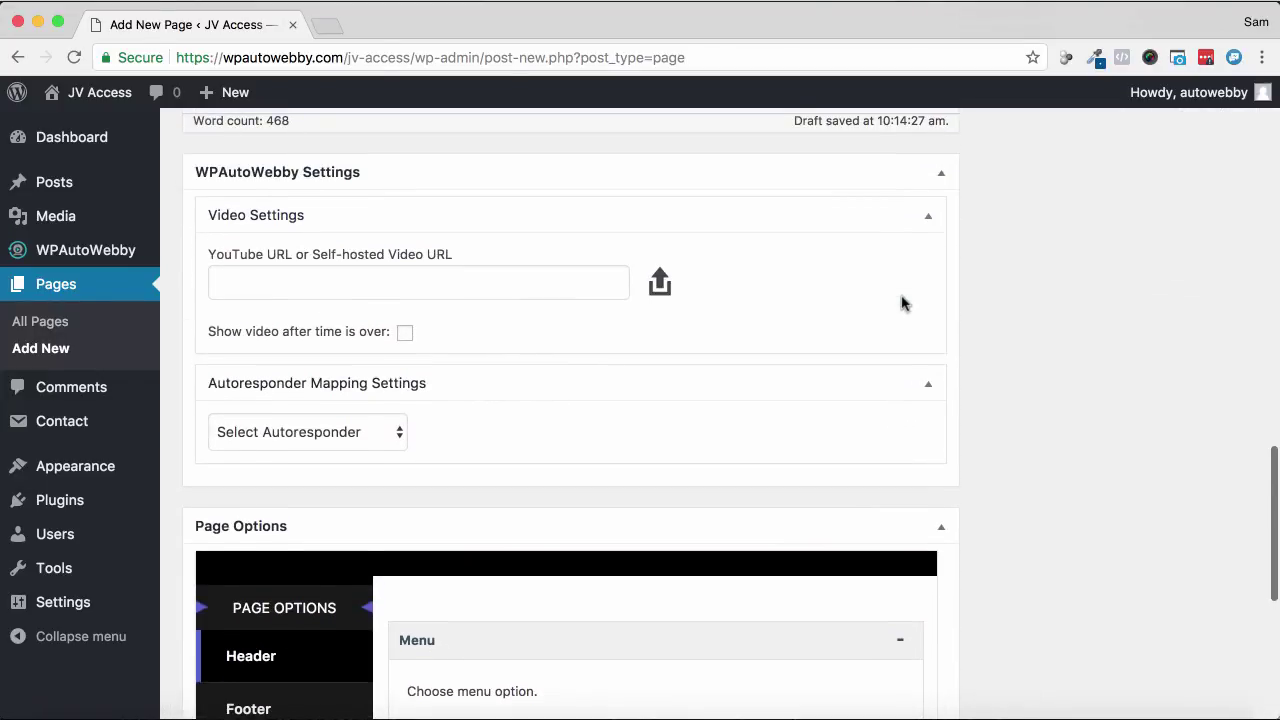
scroll(901, 303, "up", 1)
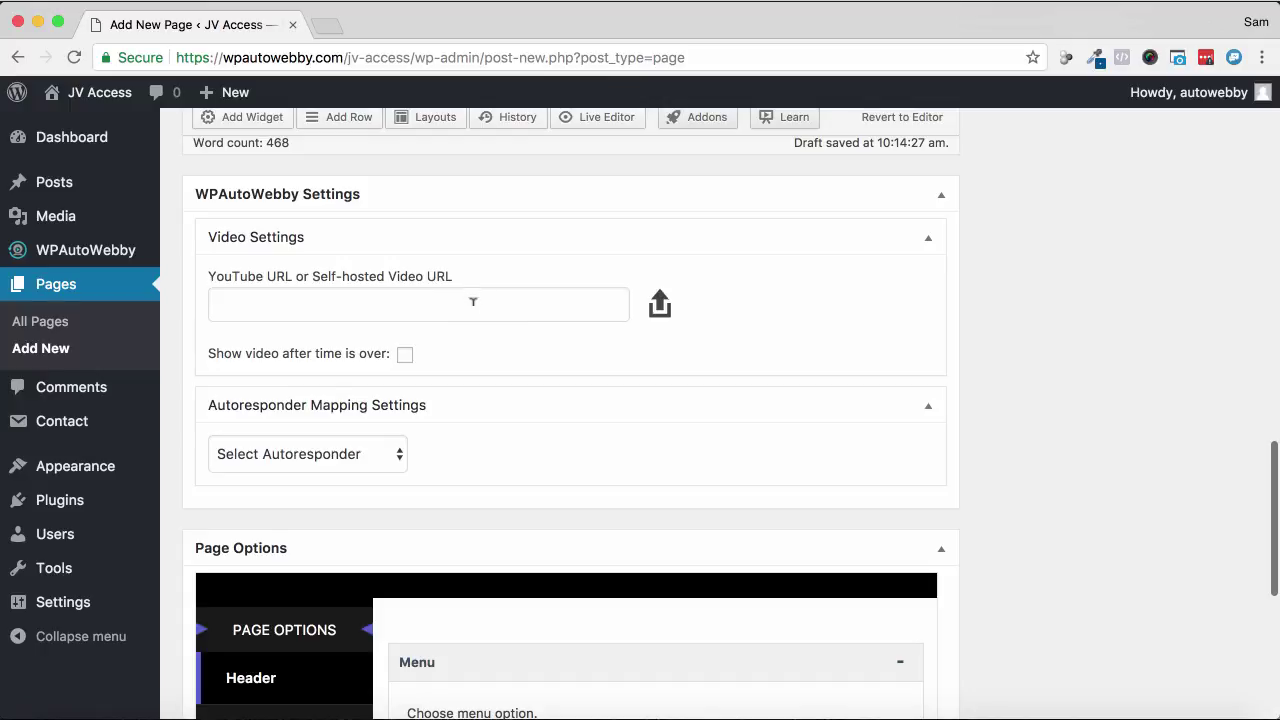
scroll(482, 306, "up", 10)
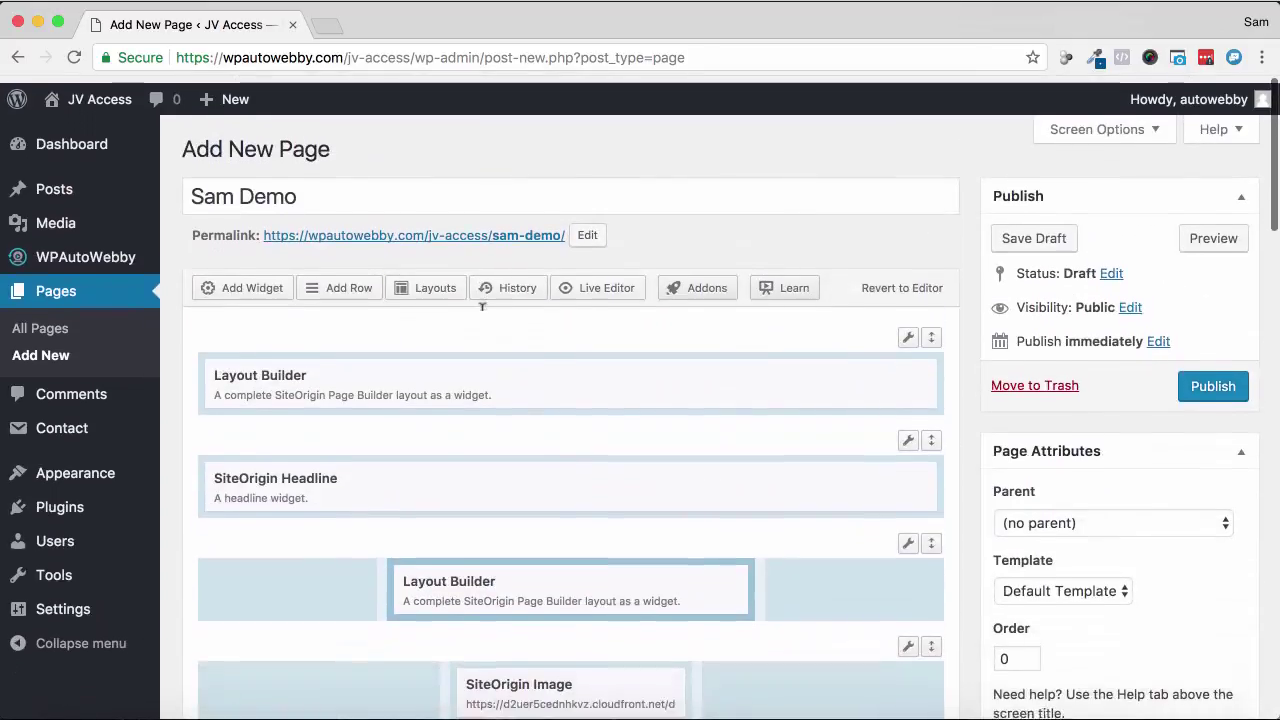
left_click(432, 280)
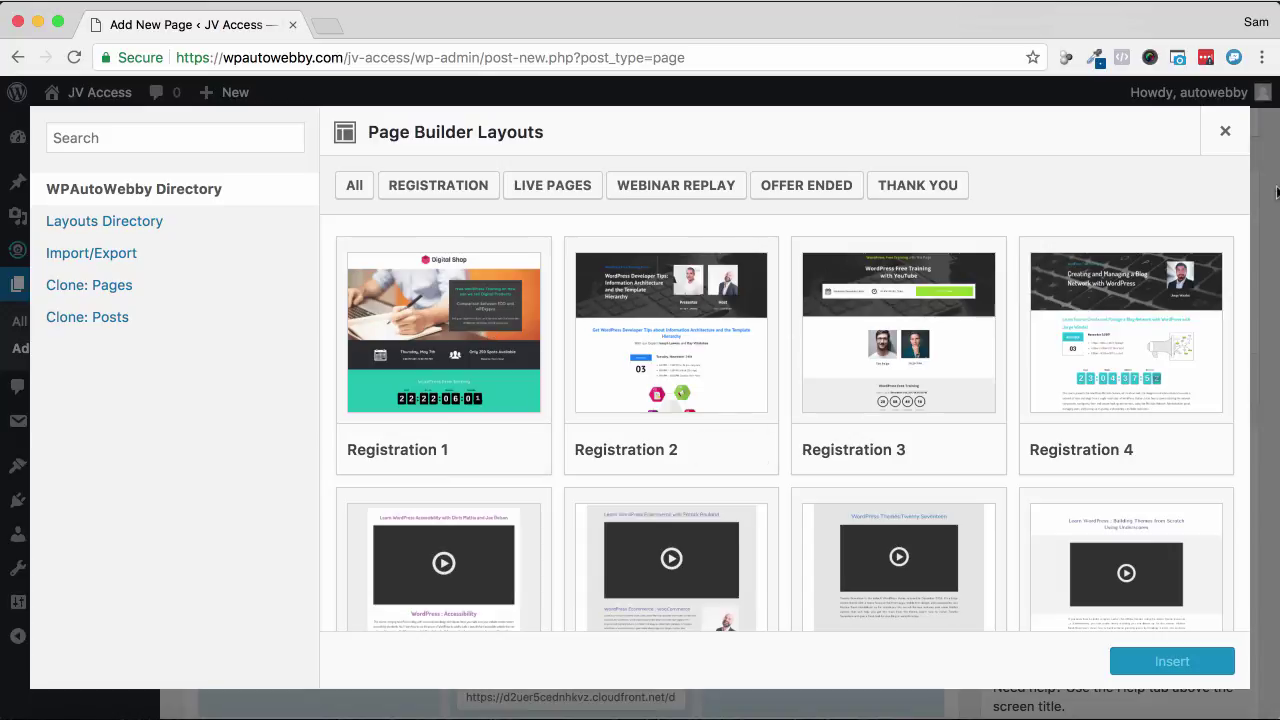
left_click(1225, 132)
scroll(983, 408, "down", 10)
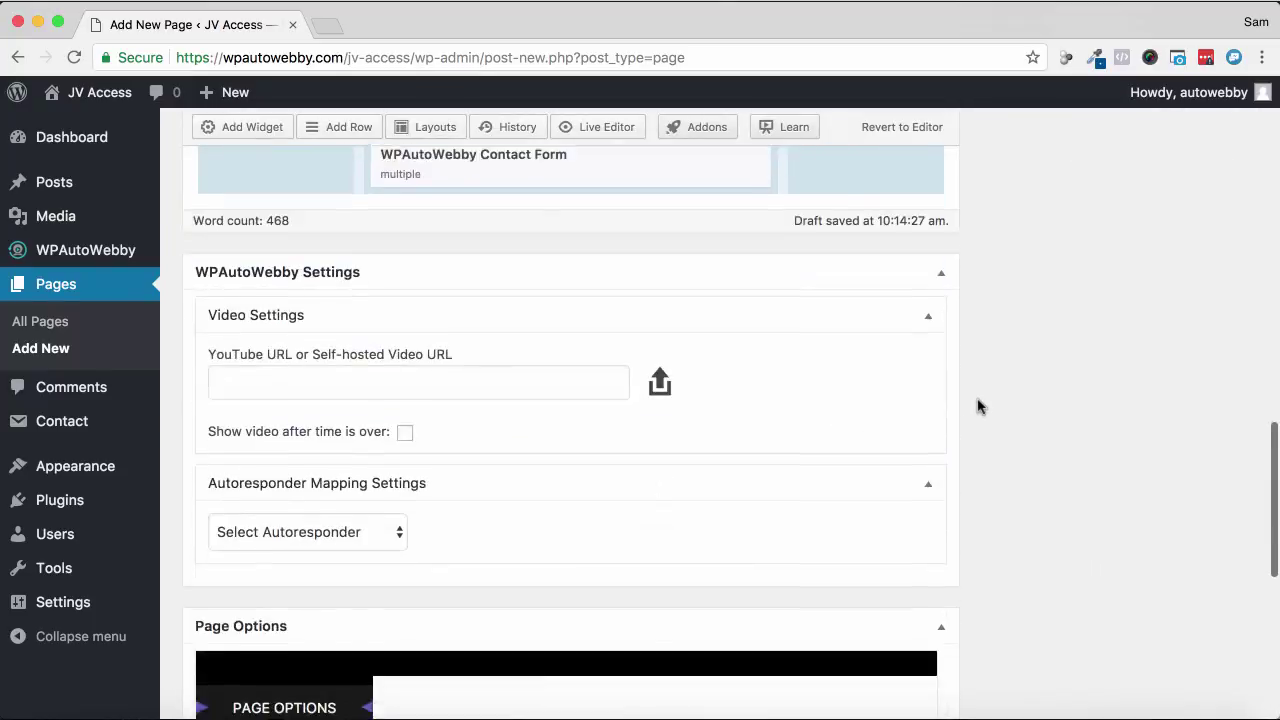
scroll(552, 306, "up", 15)
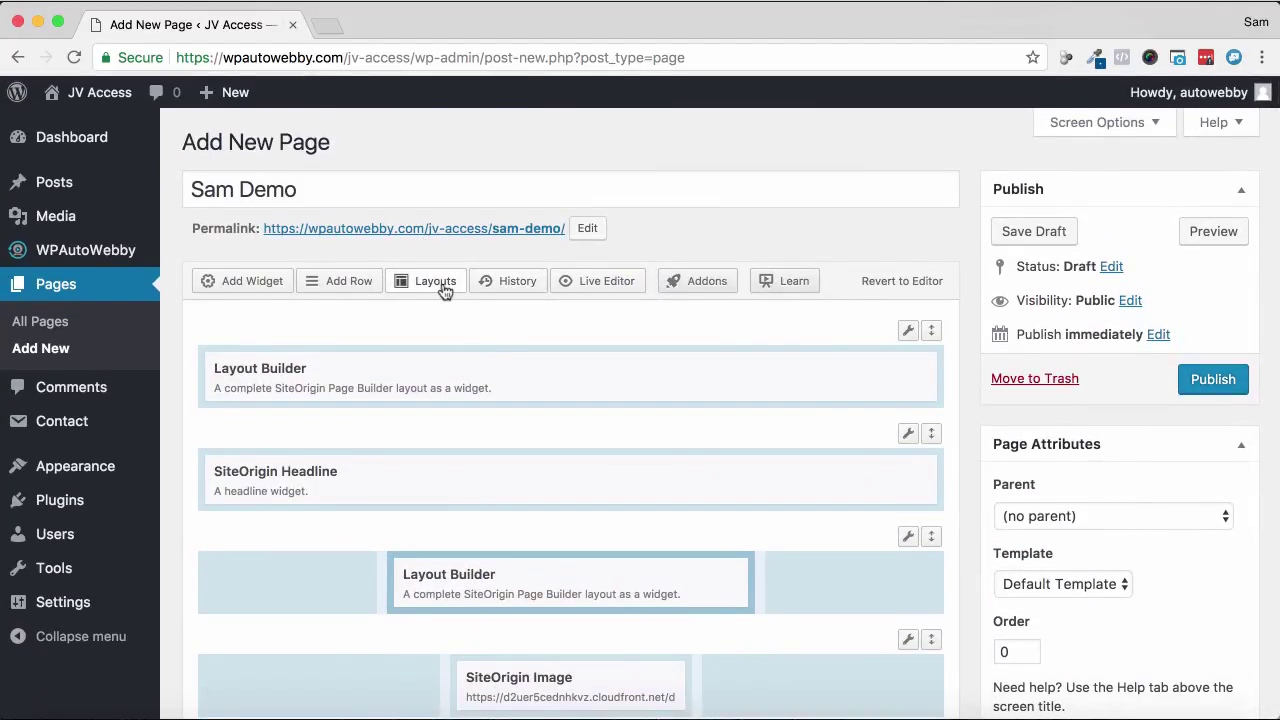
Step: Insert the prebuilt Live Page 1 layout from the Live Pages category before the current page content
left_click(443, 286)
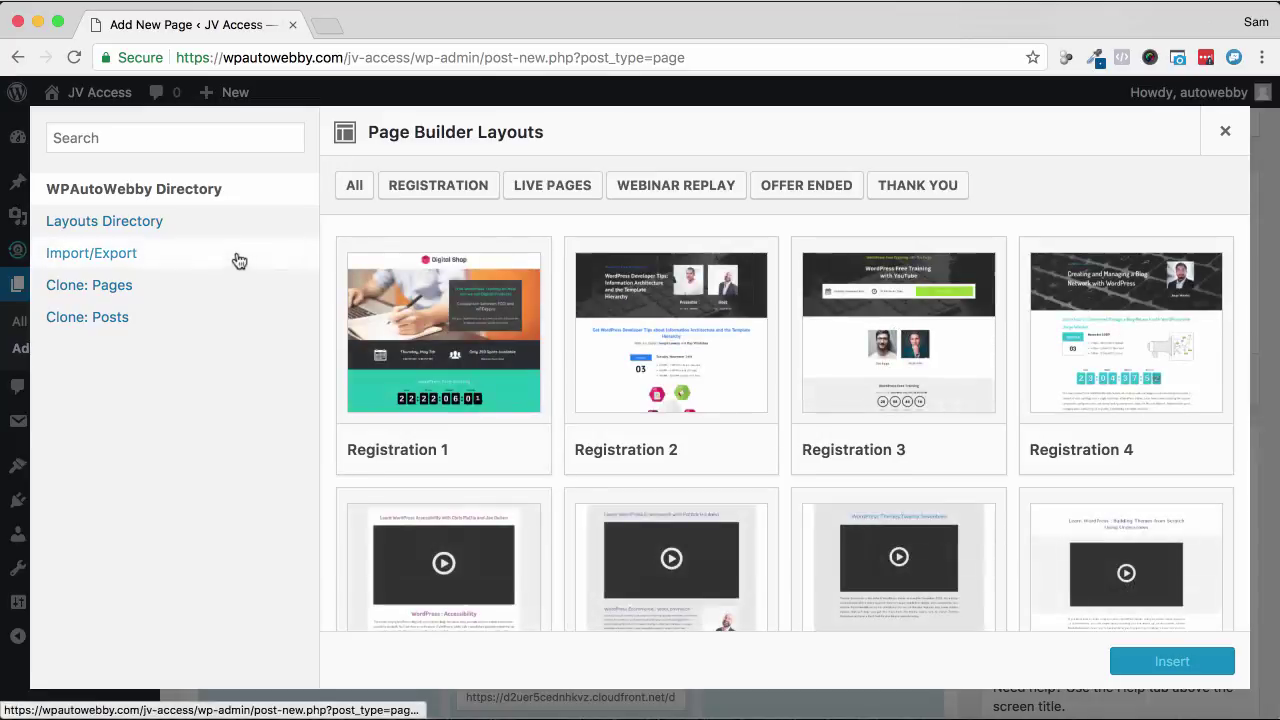
left_click(556, 192)
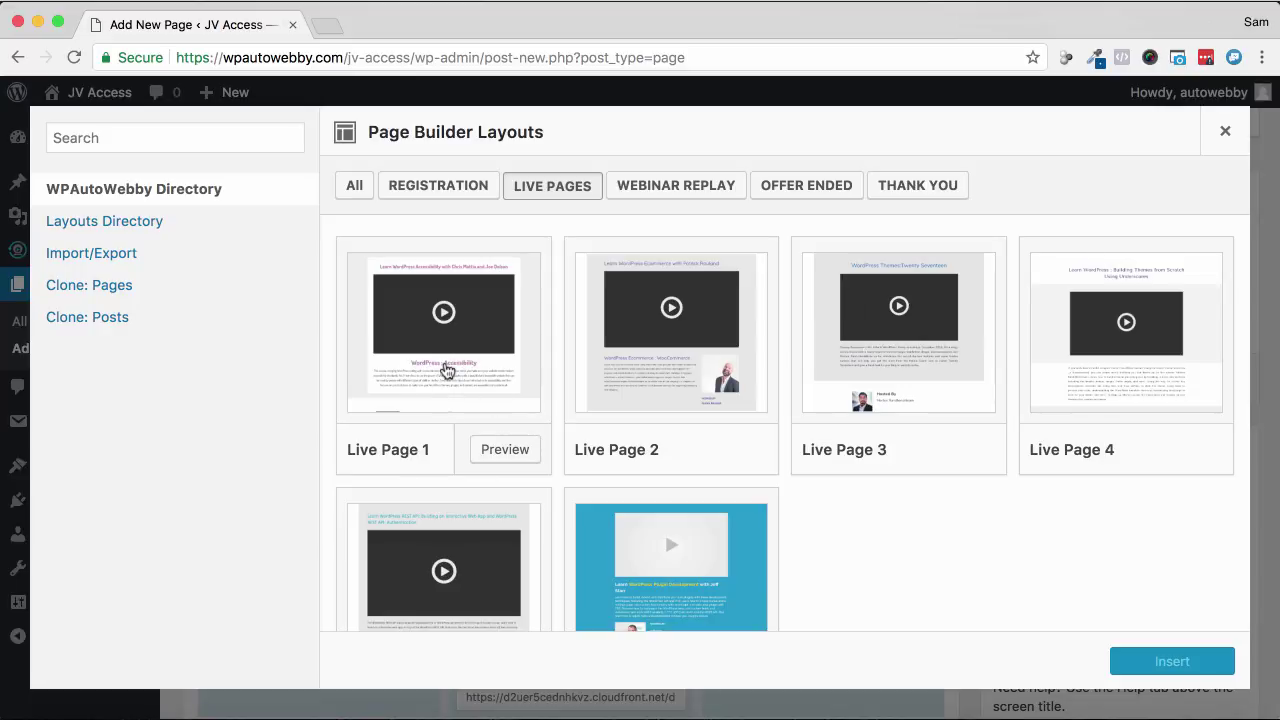
left_click(447, 370)
mouse_move(1192, 668)
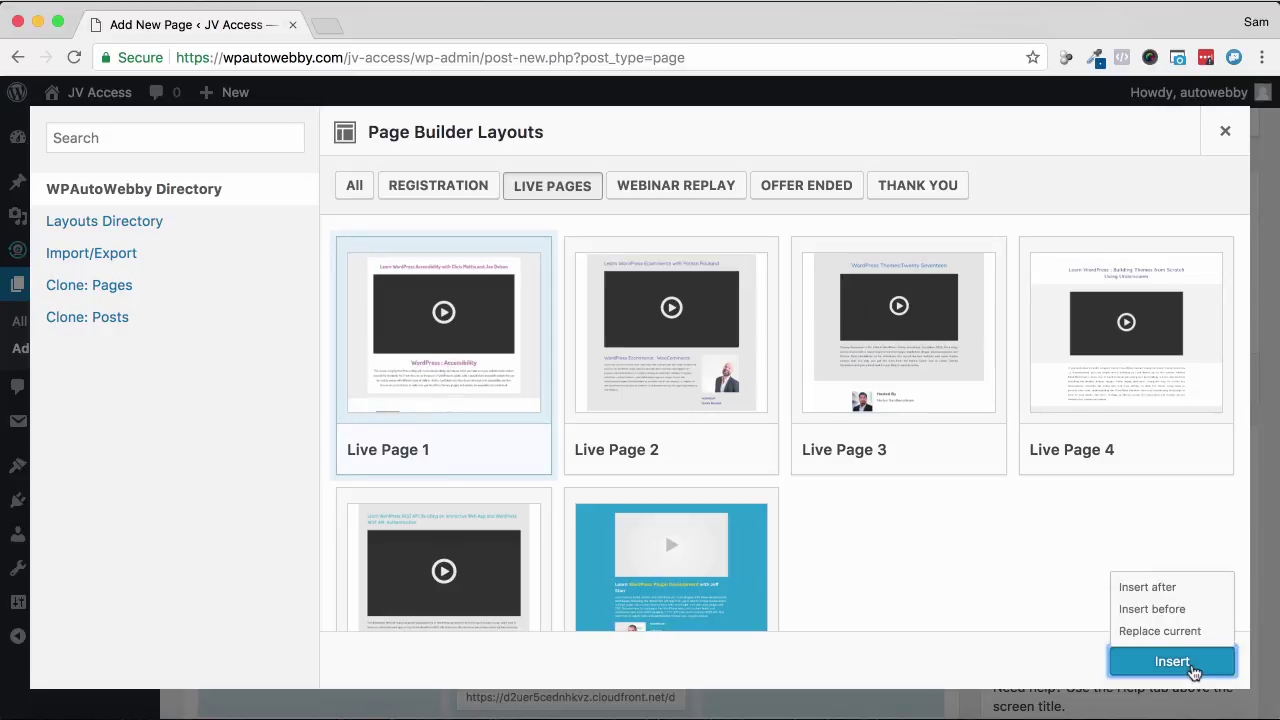
left_click(1160, 609)
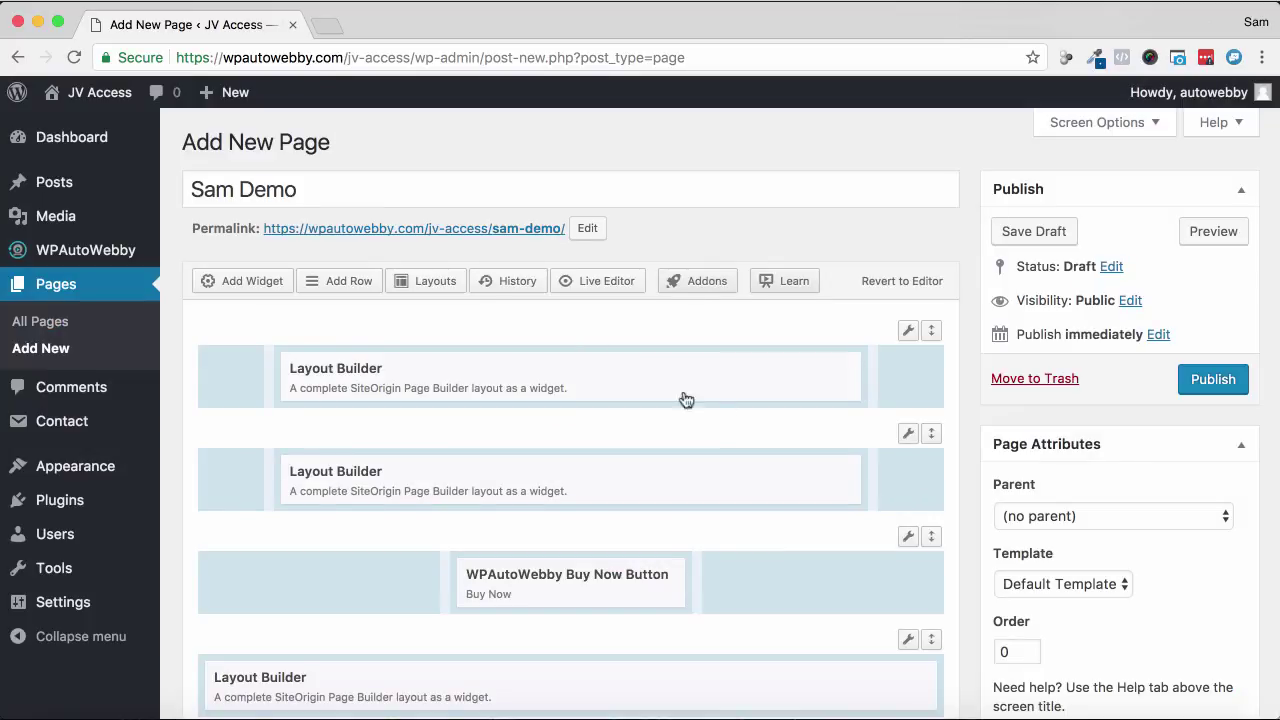
scroll(551, 380, "down", 5)
scroll(551, 380, "up", 5)
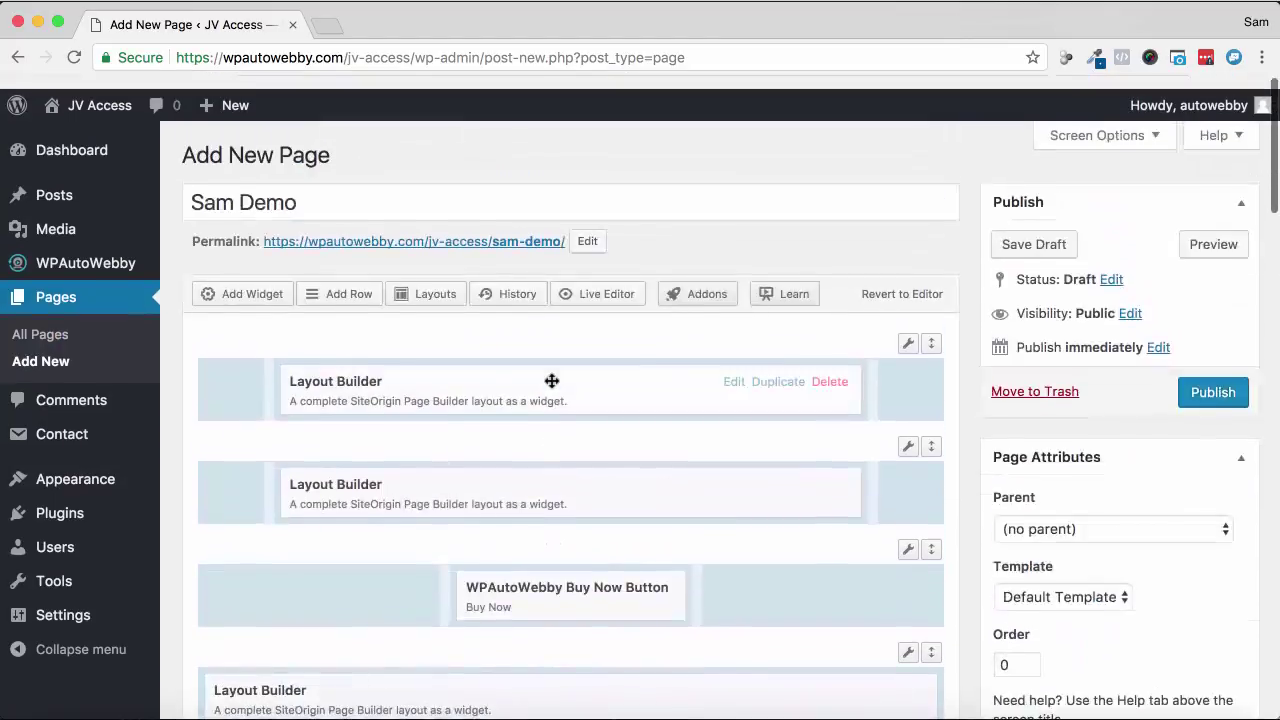
Step: Preview the page in the Live Editor from the video header through the hosts and Buy Now button, and leave the editor
left_click(585, 287)
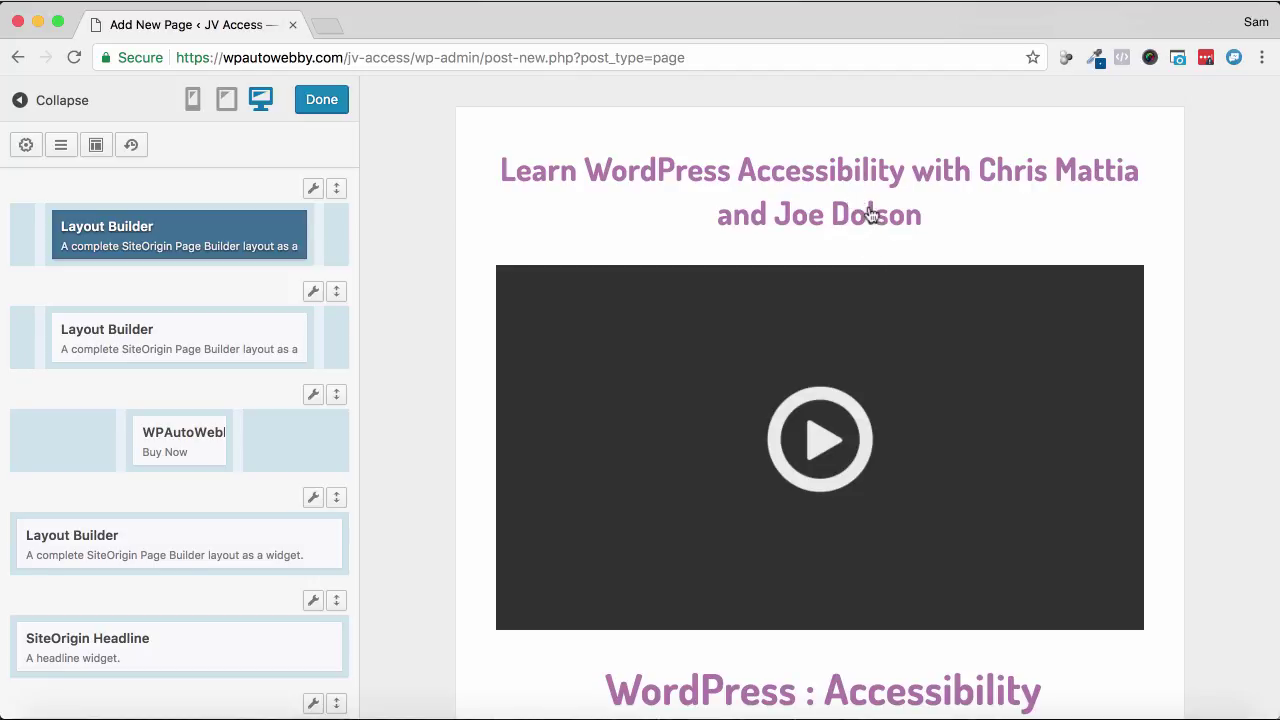
scroll(883, 228, "down", 2)
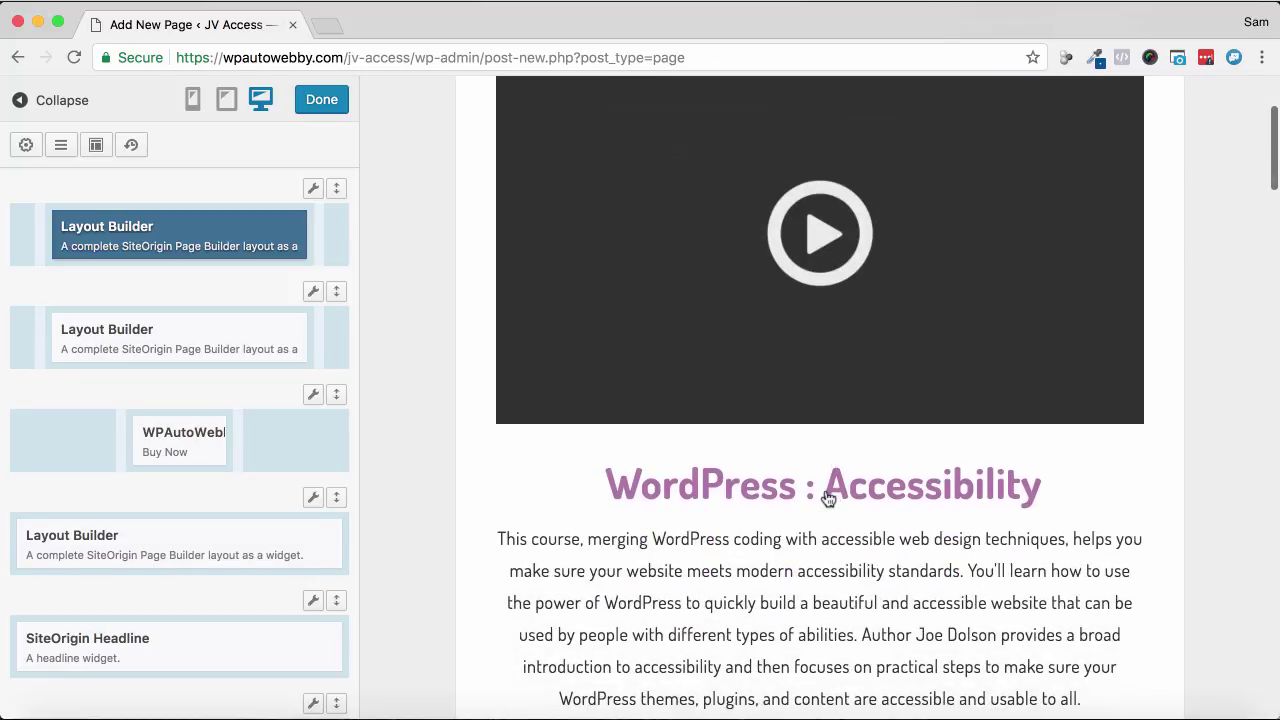
scroll(828, 498, "down", 6)
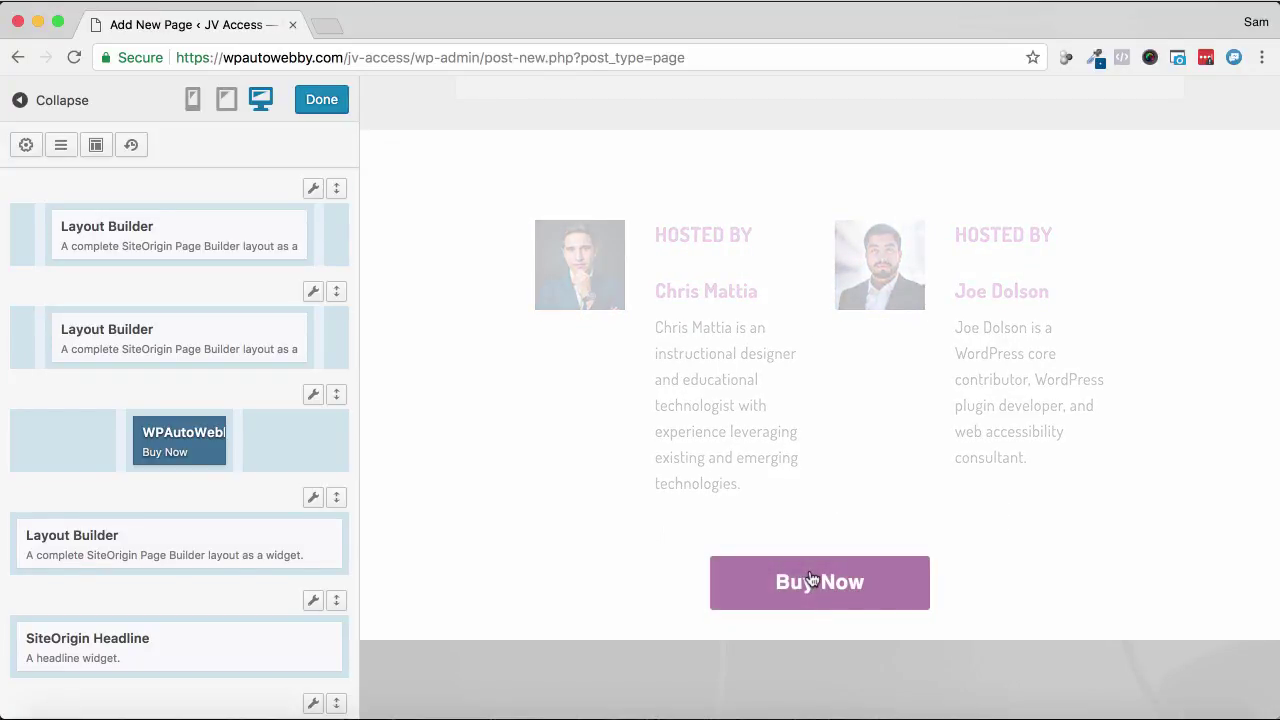
scroll(812, 580, "up", 7)
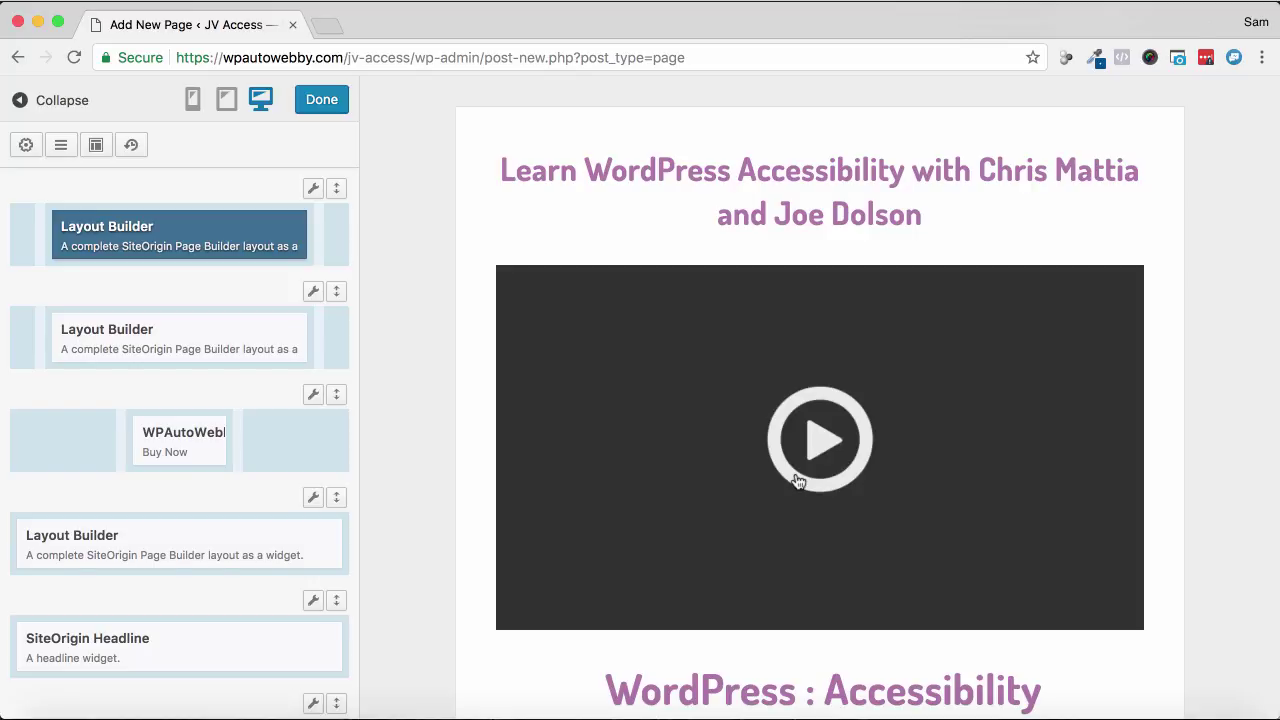
left_click(320, 104)
scroll(390, 335, "down", 15)
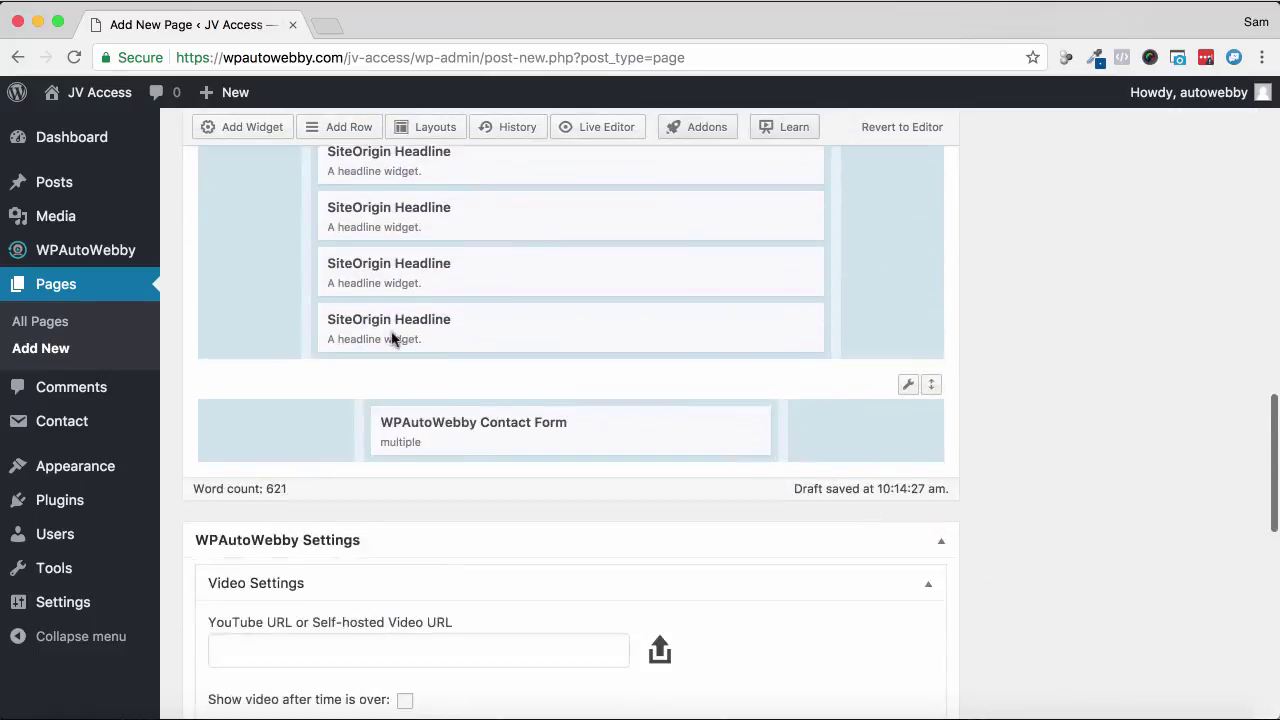
left_click(298, 350)
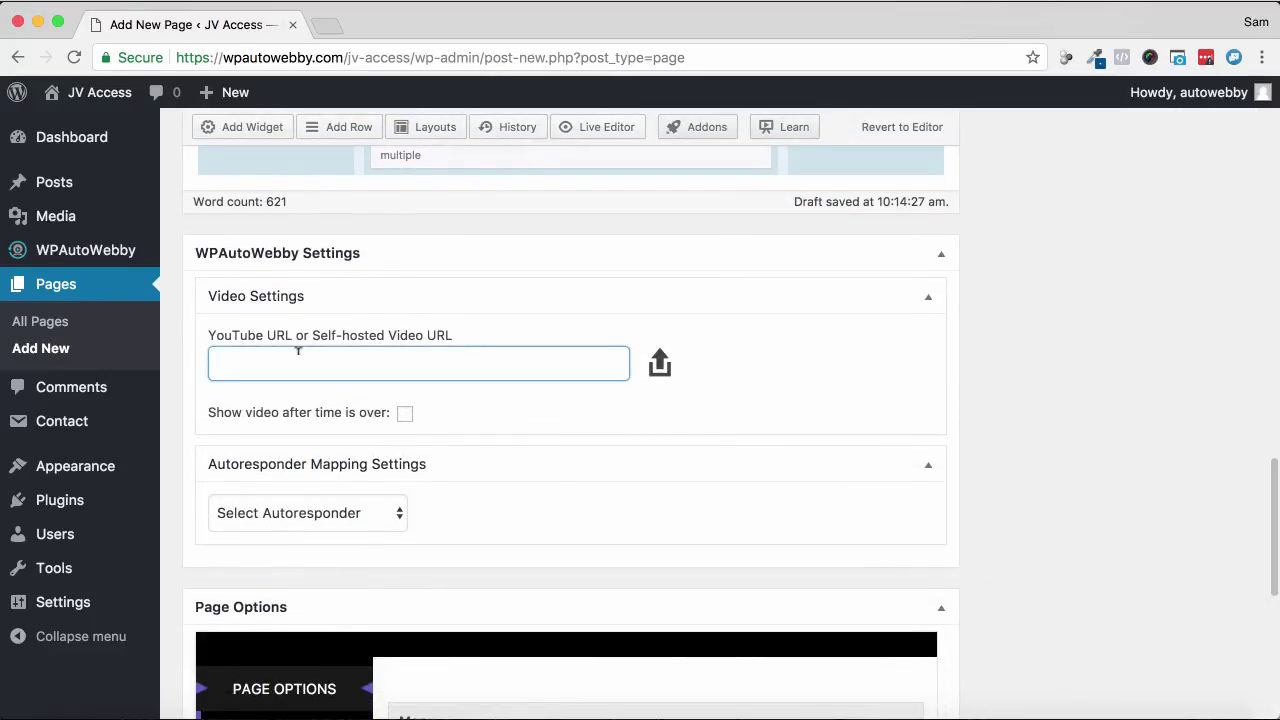
type("https://www.youtube.com/watch?v=wel4vFkscqk&lc=z23gwpcamozkydfklacdp435m1q0zjqsexusgxddbb5w03c010c")
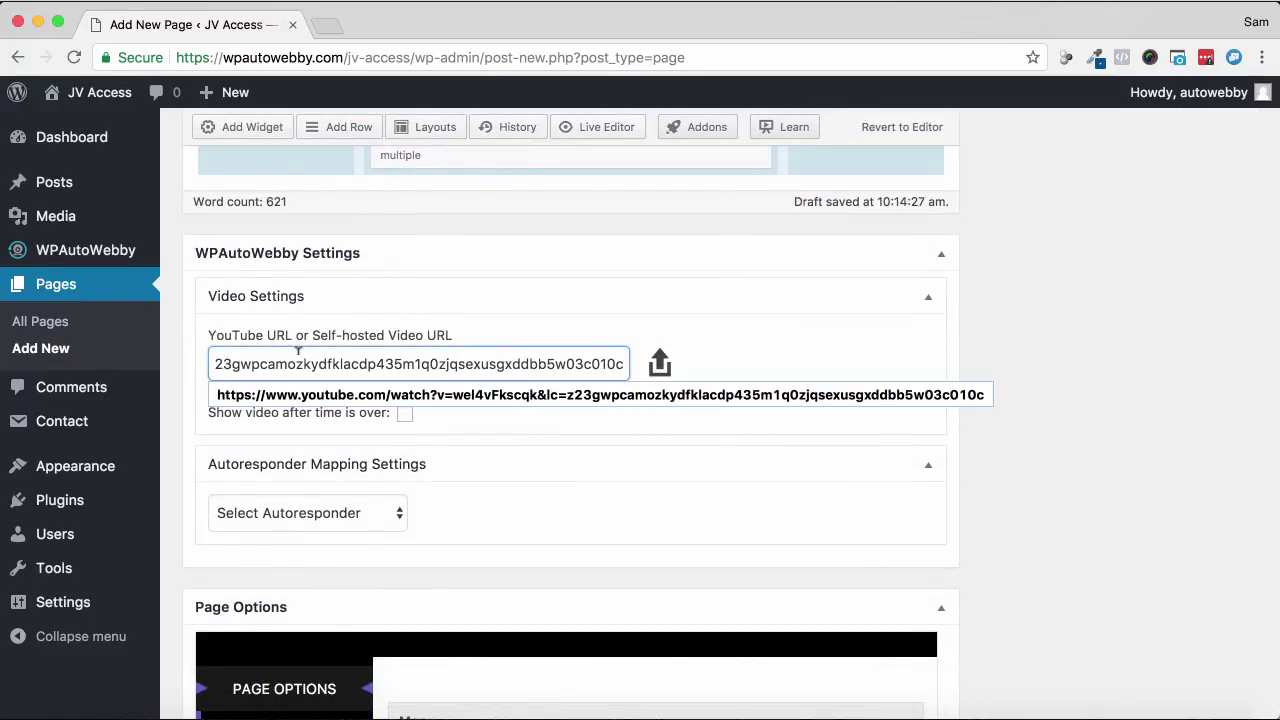
left_click(725, 347)
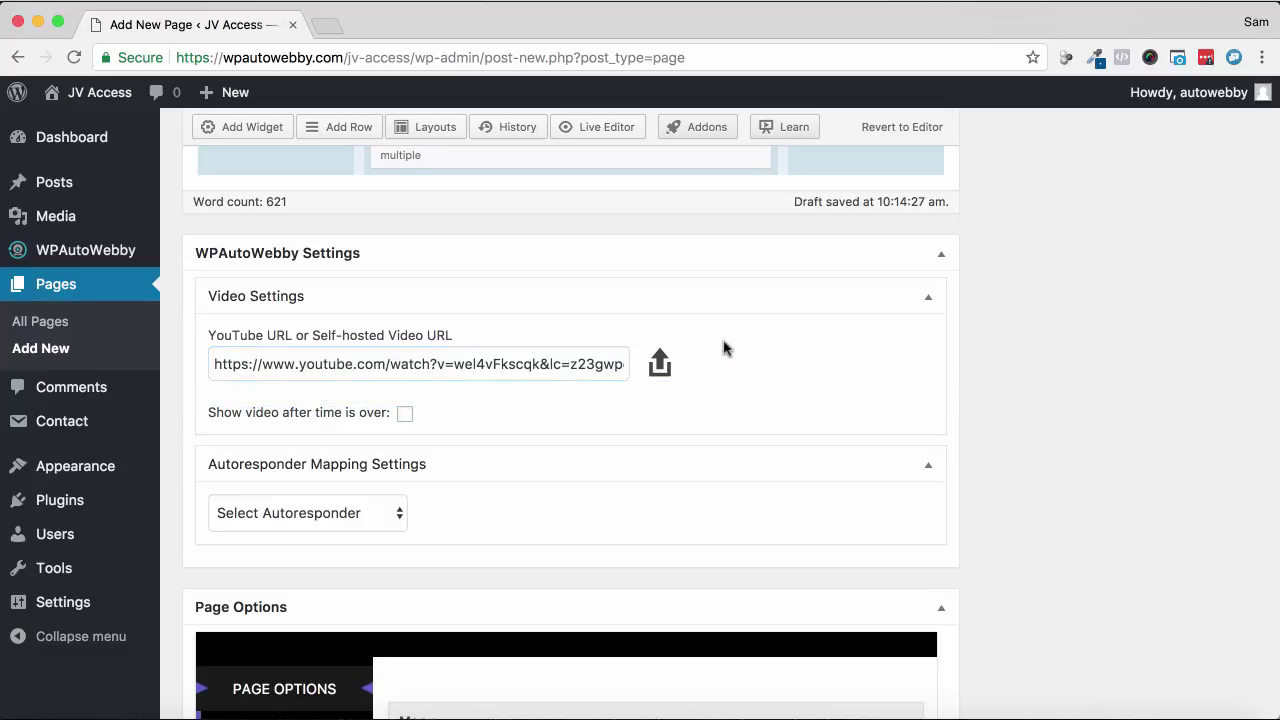
scroll(718, 389, "down", 3)
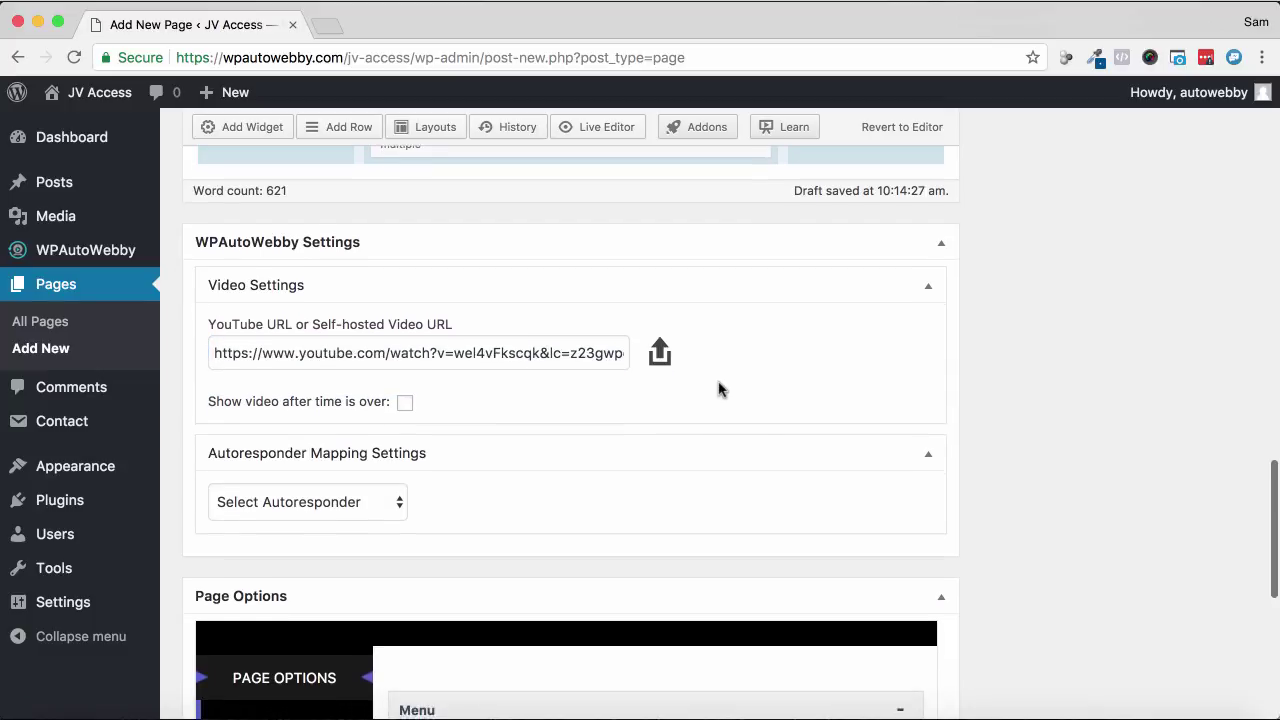
scroll(718, 389, "down", 5)
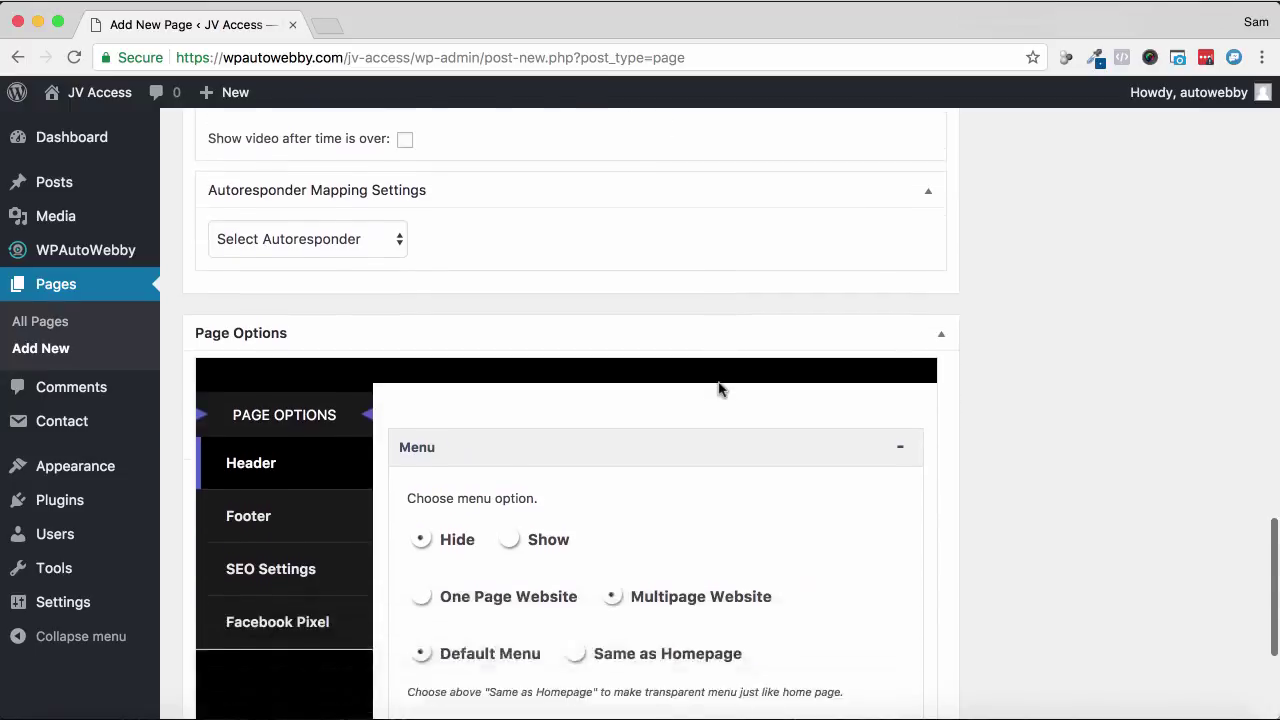
scroll(718, 389, "up", 8)
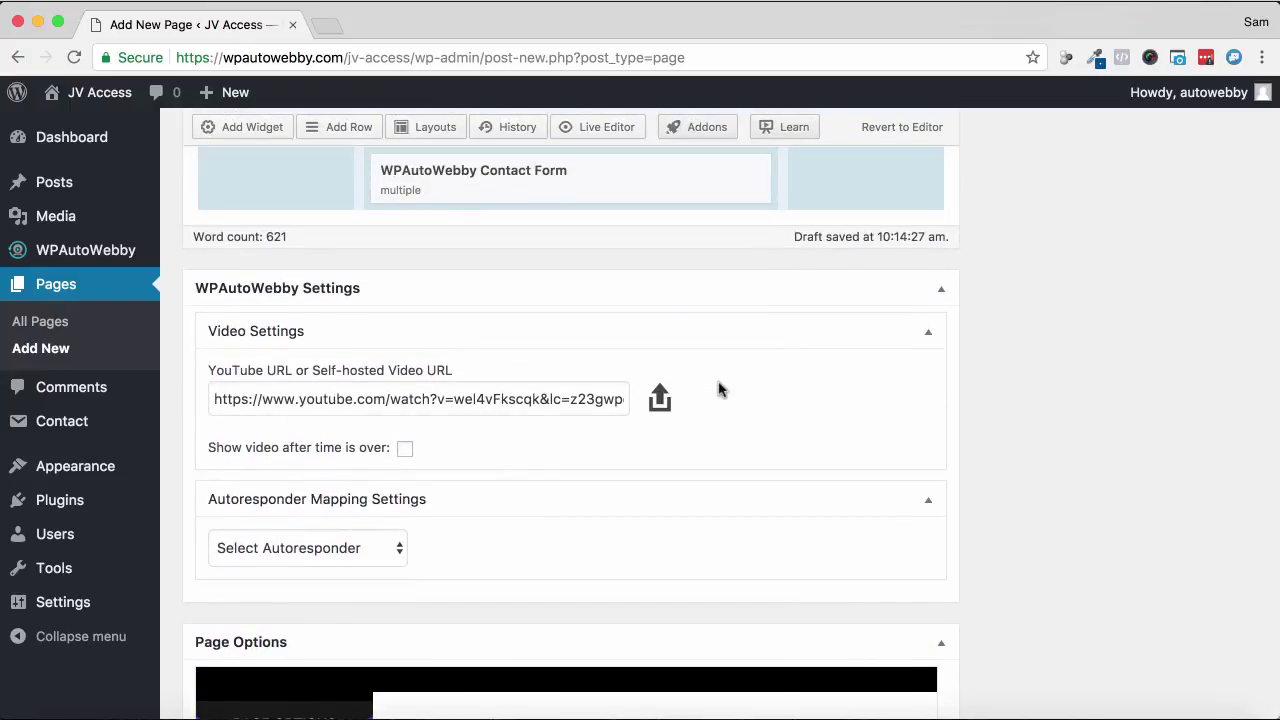
scroll(718, 389, "up", 15)
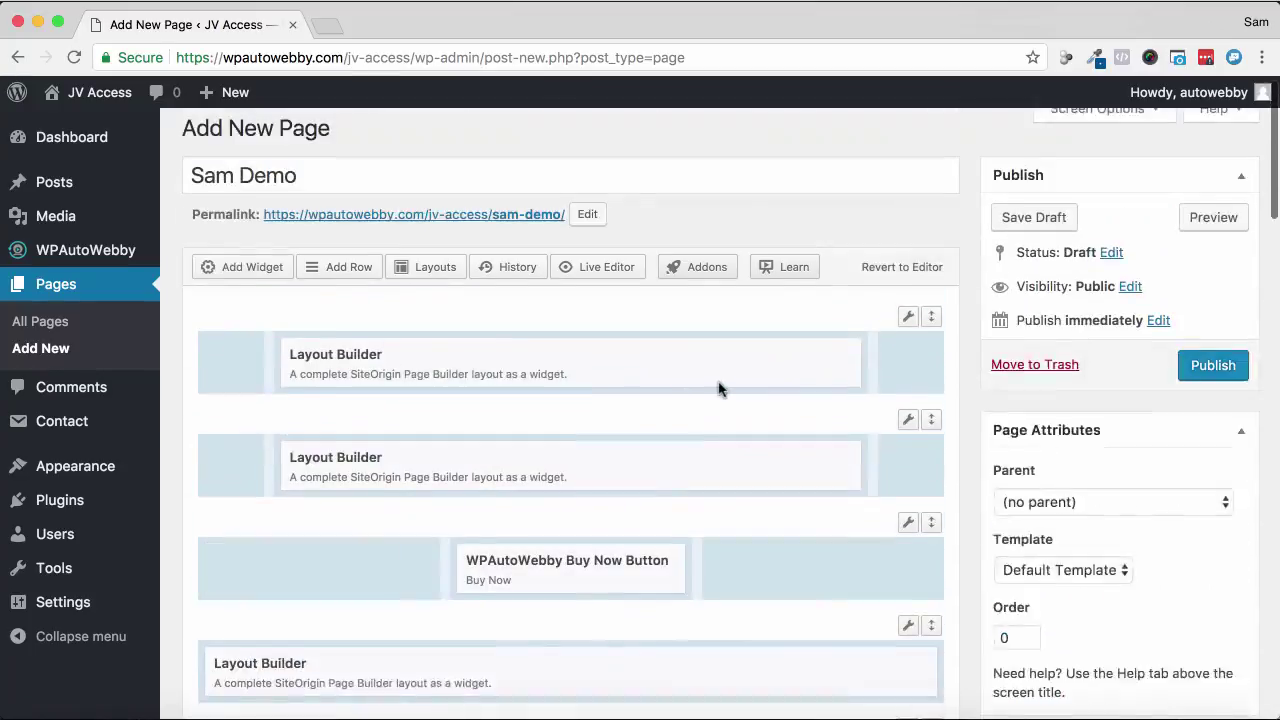
Step: Leave the page editor for the list of all pages, and view the published Live Page 1 down to its Buy Now button
left_click(57, 285)
left_click(810, 267)
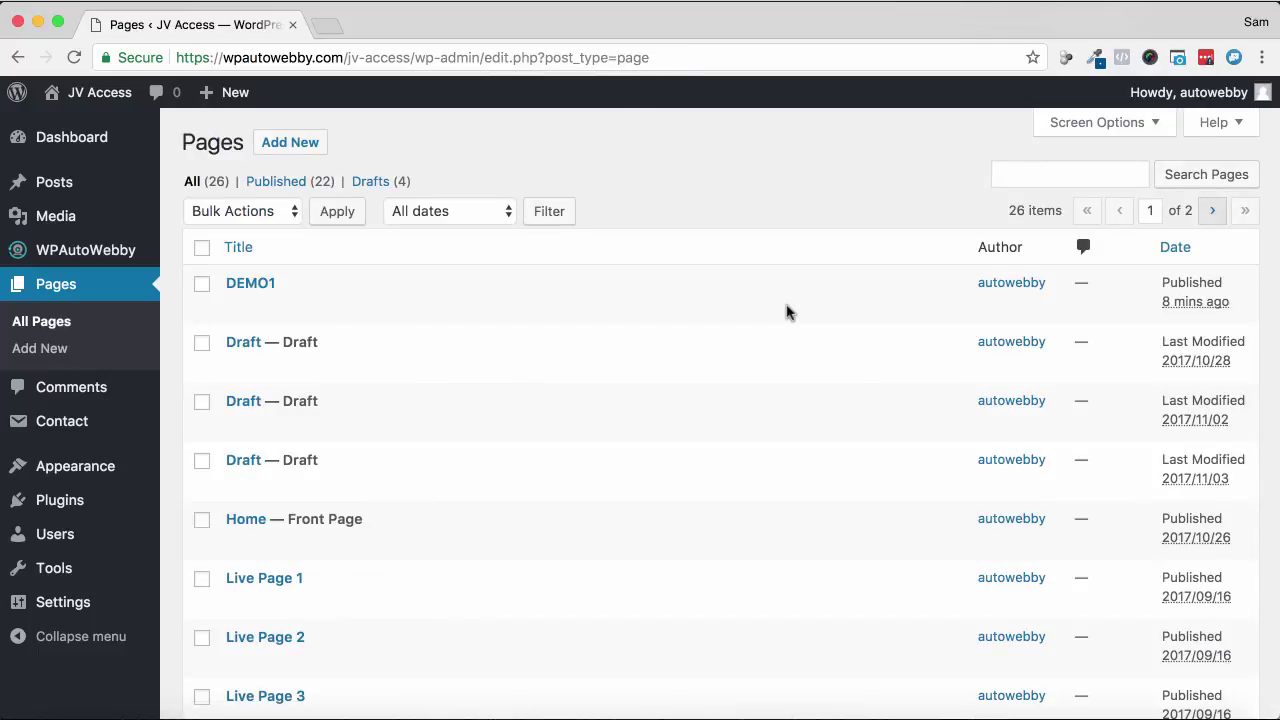
scroll(786, 311, "down", 5)
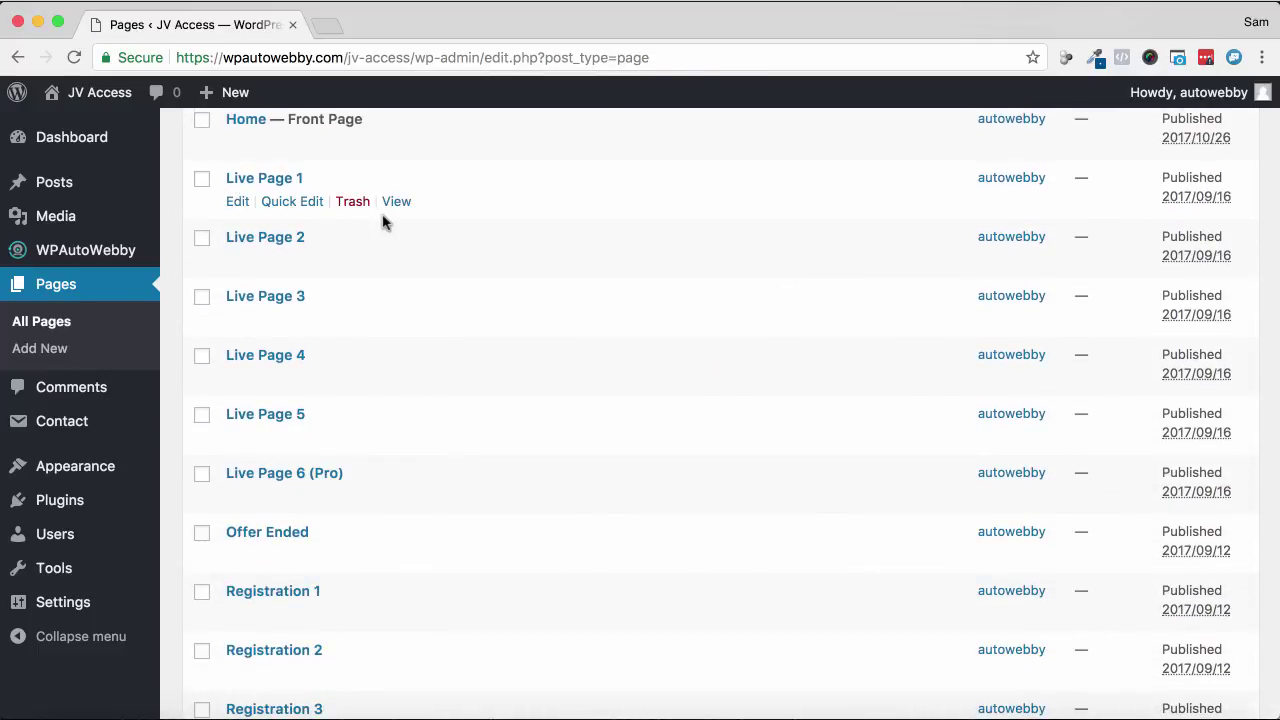
left_click(396, 201)
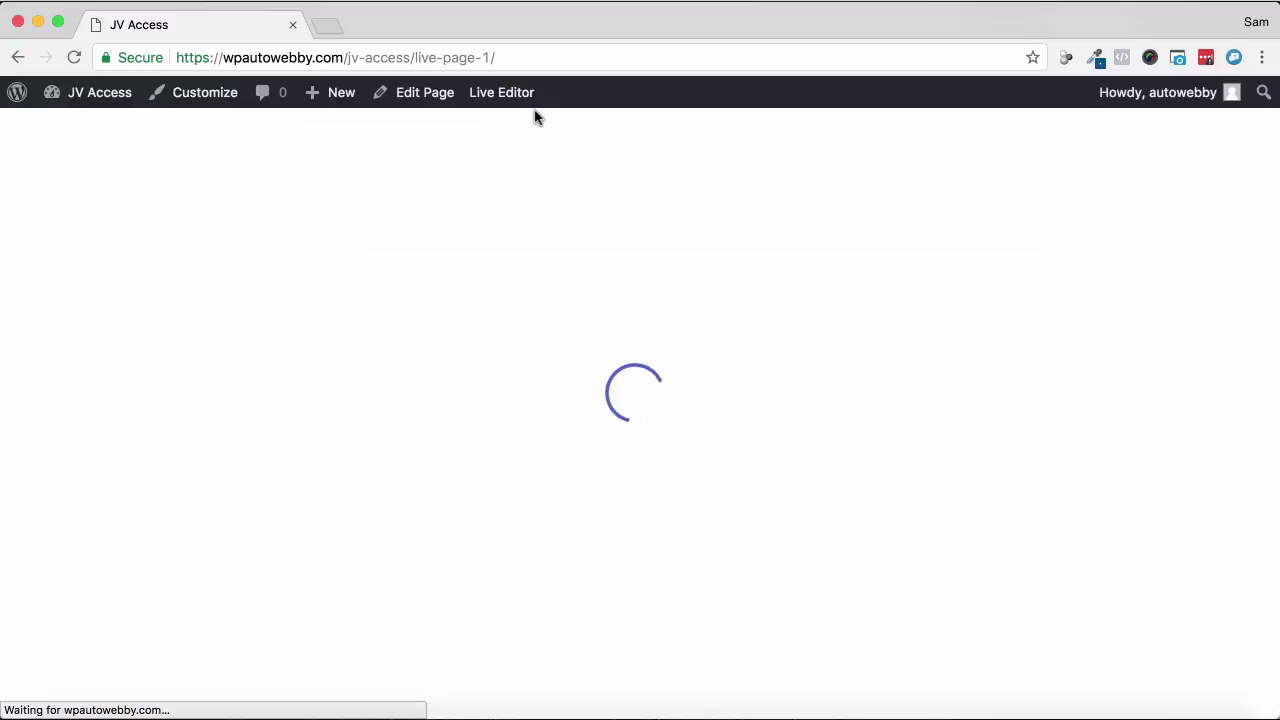
scroll(923, 300, "down", 5)
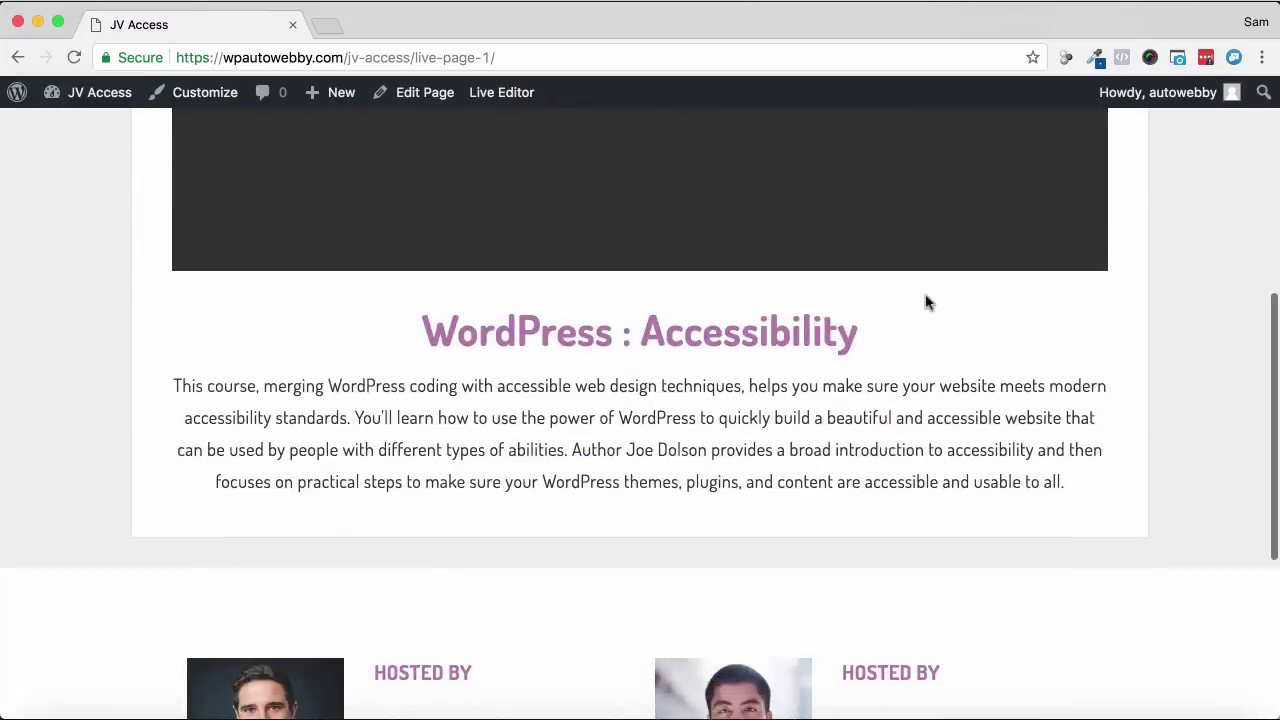
scroll(925, 300, "down", 4)
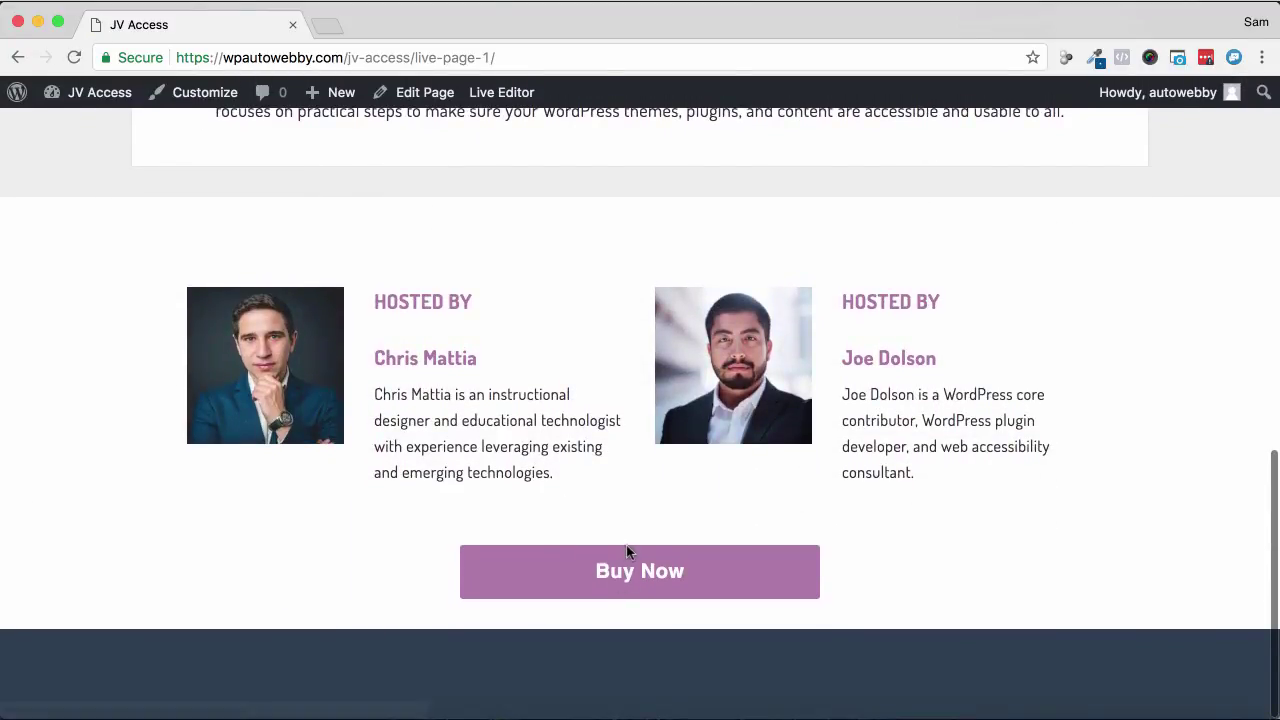
scroll(626, 548, "up", 10)
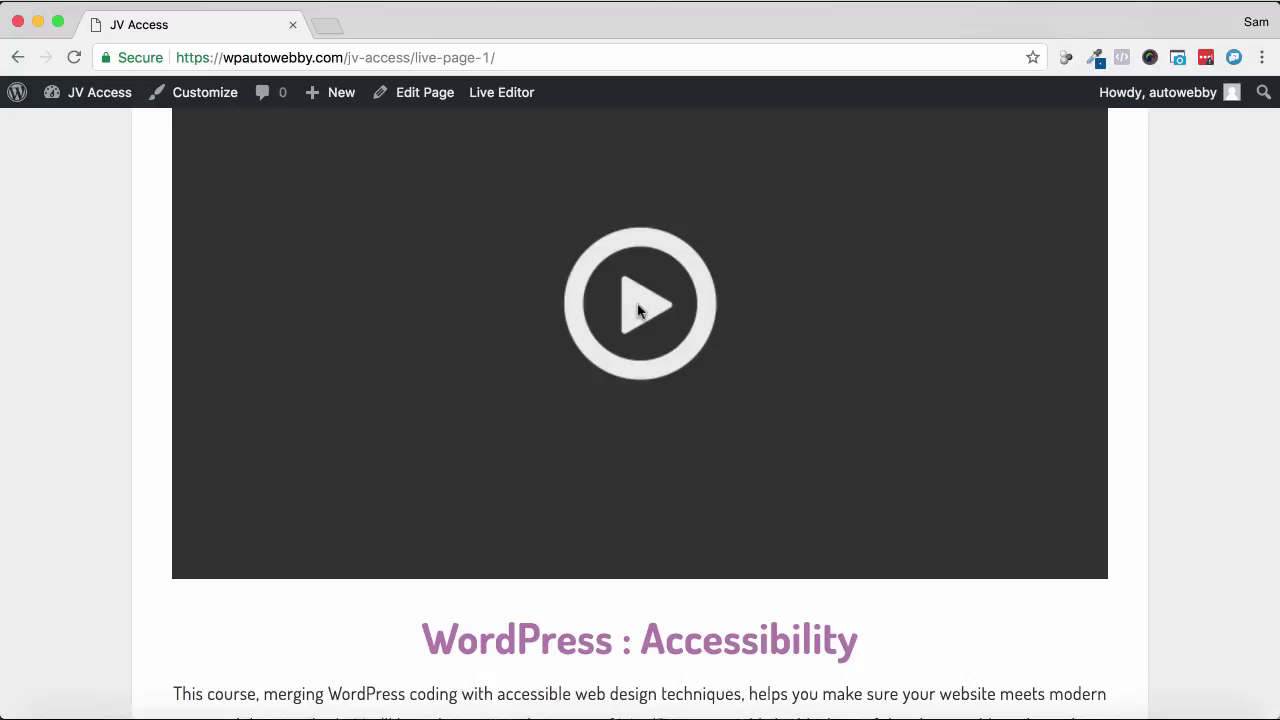
Step: Return to the pages list, view the published Registration 1 page, and examine its header, countdown timer and training topics
left_click(17, 57)
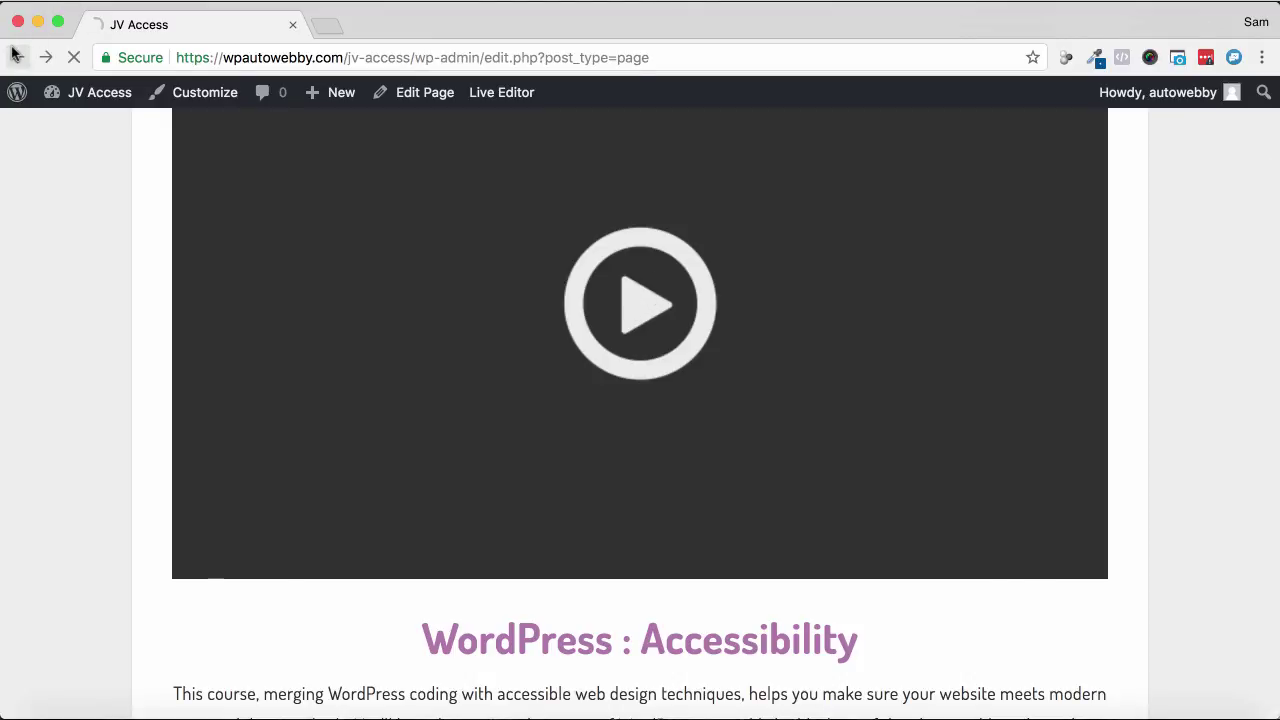
scroll(544, 423, "down", 2)
scroll(544, 423, "down", 2)
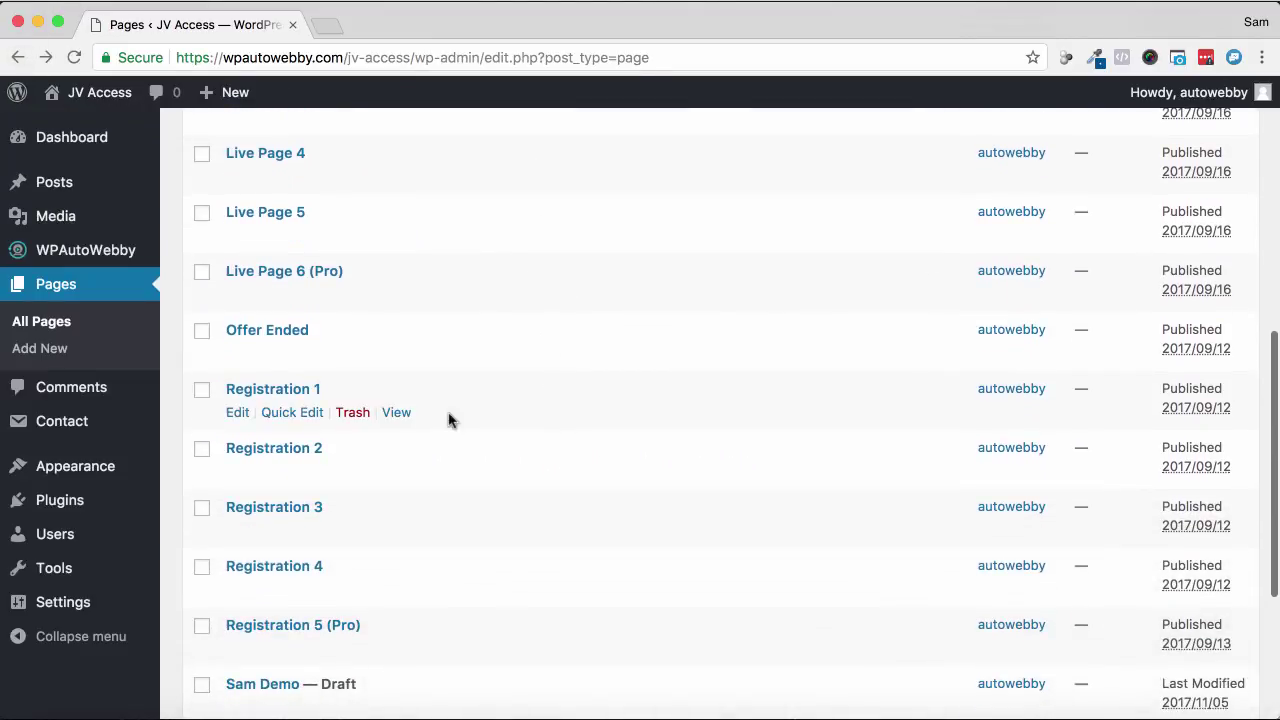
left_click(404, 416)
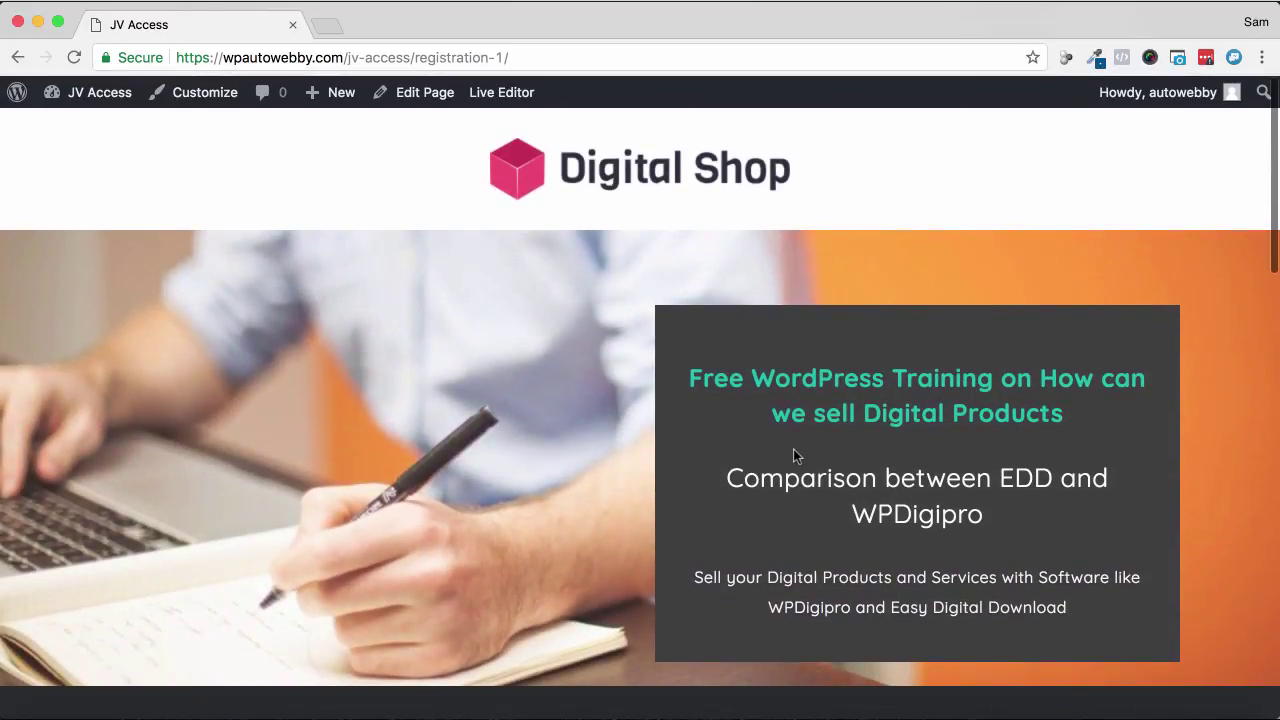
scroll(793, 449, "down", 10)
scroll(793, 449, "down", 6)
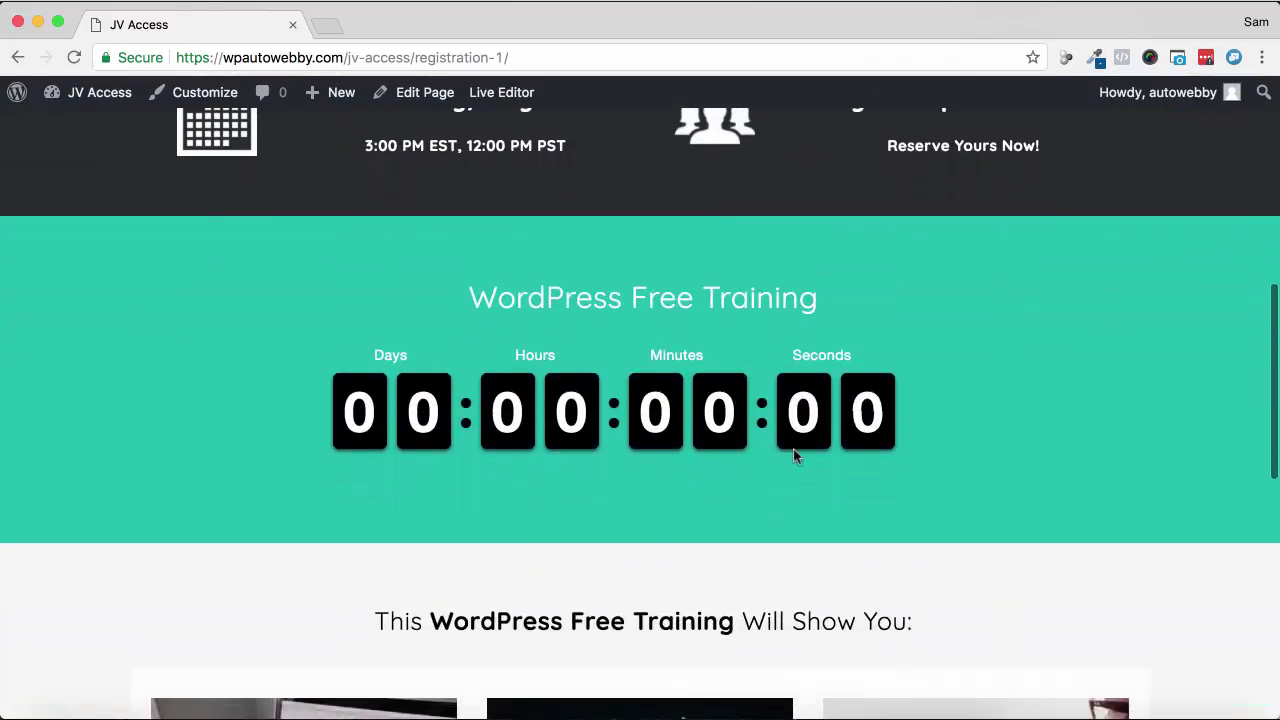
scroll(748, 297, "down", 5)
scroll(748, 300, "down", 8)
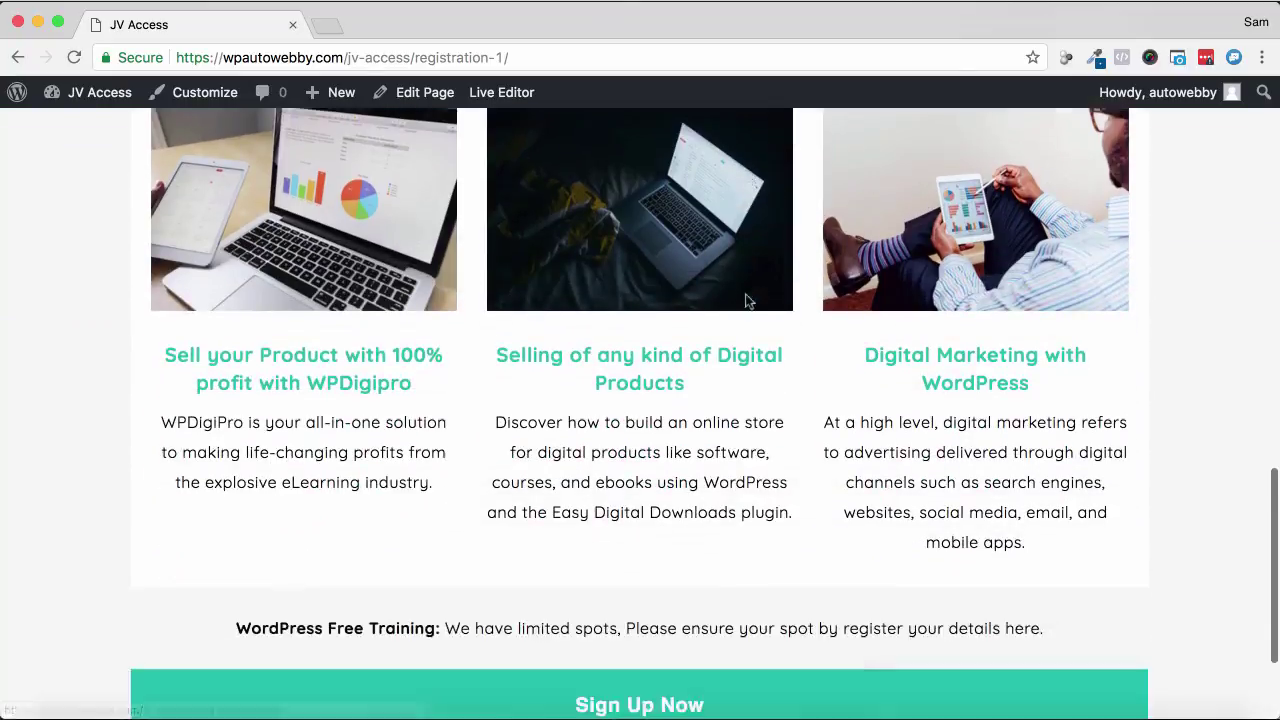
Step: View the Sign Up Now form of the Registration 1 page, close it, and return to the pages list
left_click(637, 534)
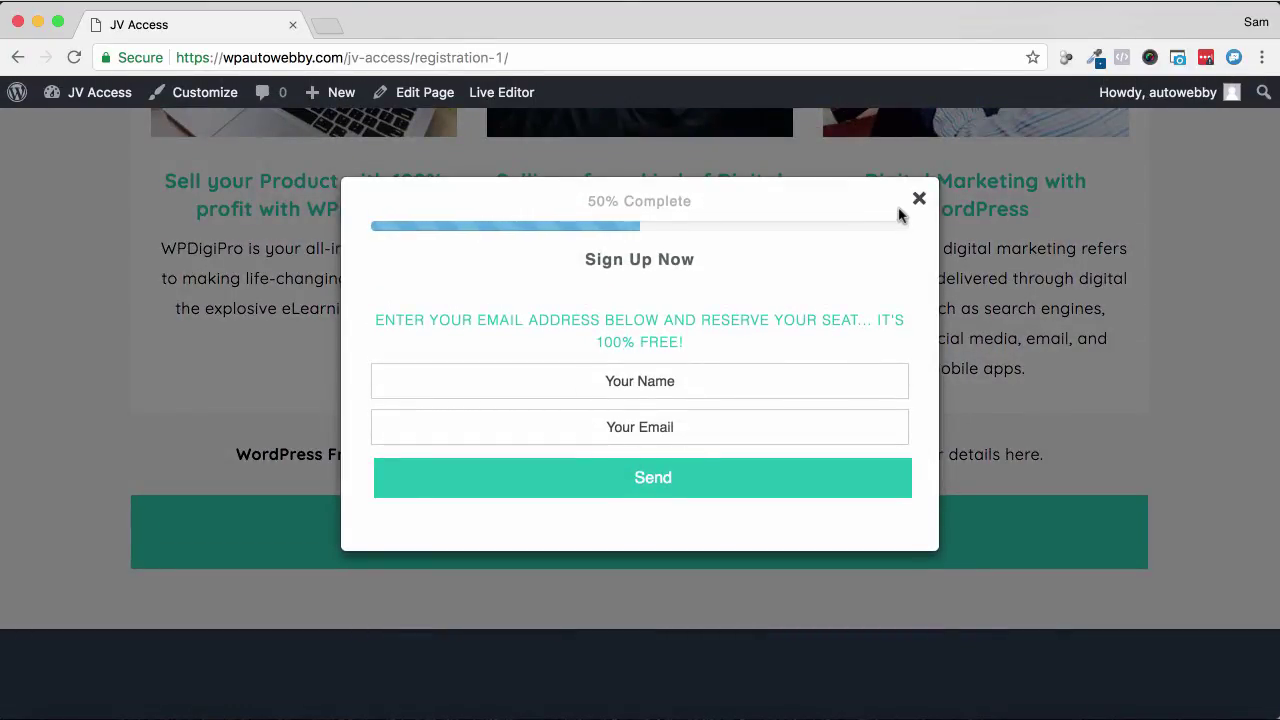
left_click(917, 199)
left_click(22, 59)
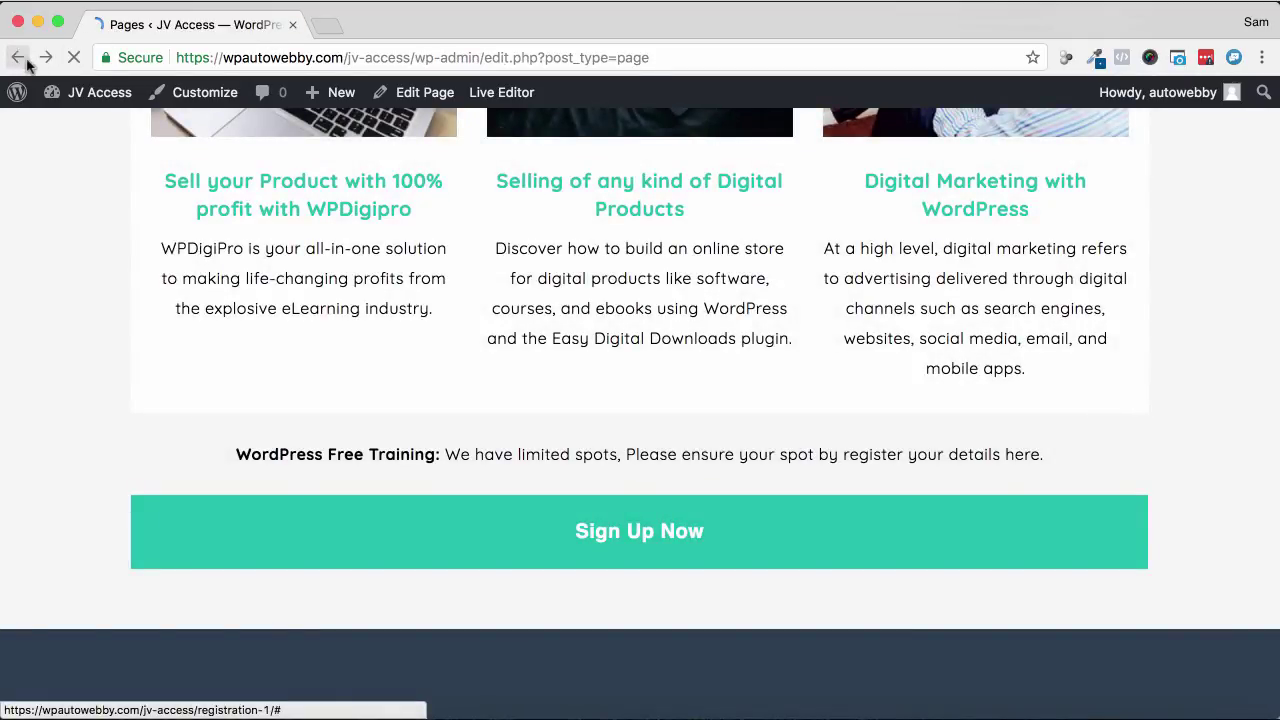
Step: View the published Thank You Page and examine its webinar countdown timers and the live training date and time section
scroll(689, 363, "down", 4)
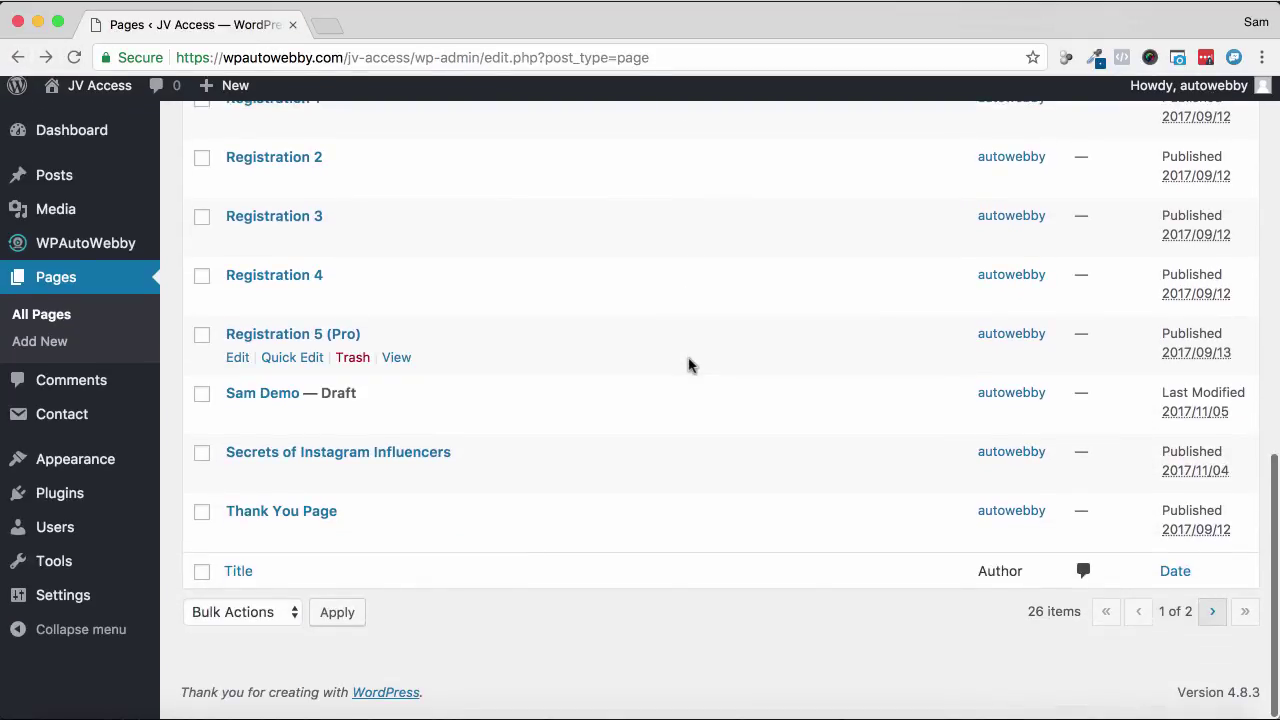
left_click(396, 541)
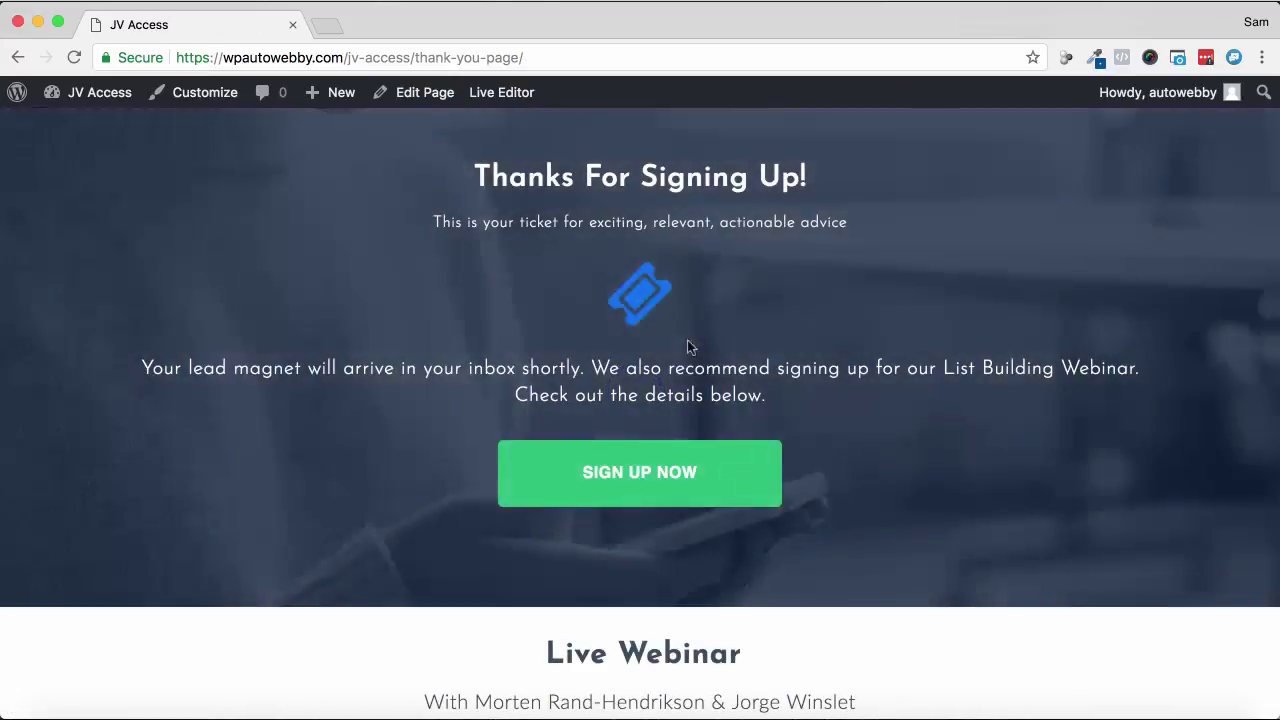
scroll(671, 368, "down", 10)
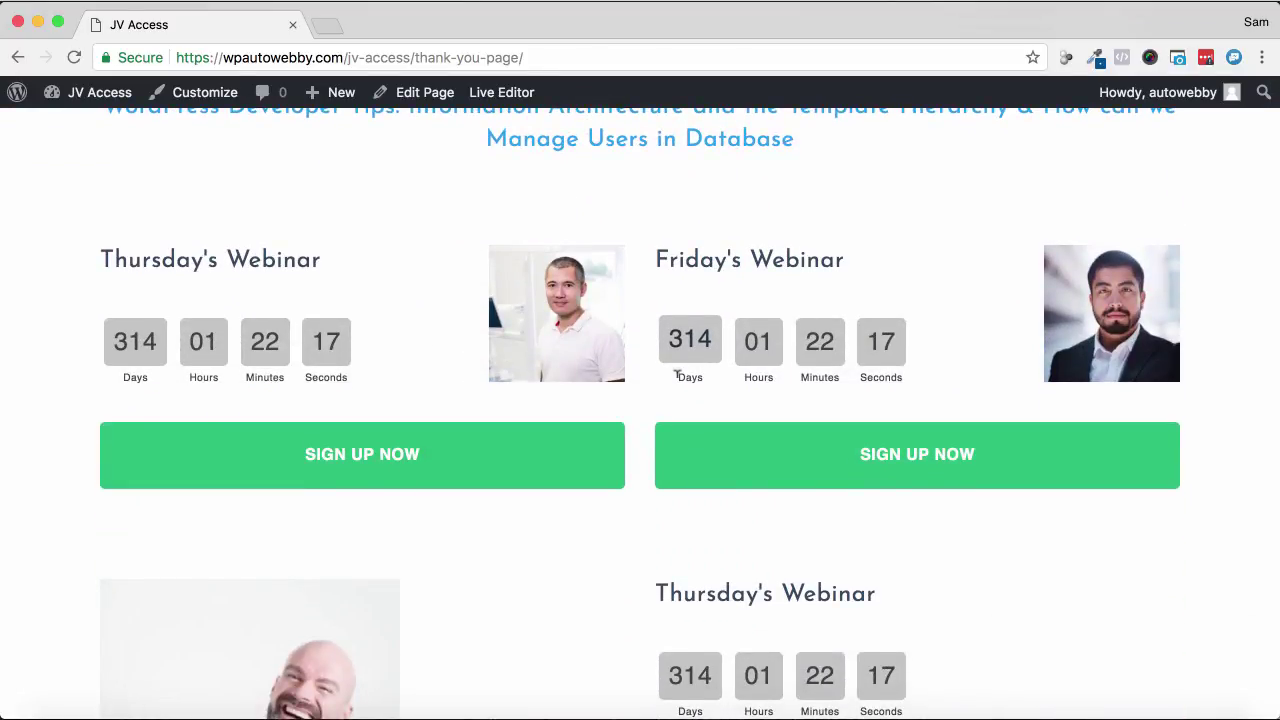
scroll(677, 374, "down", 12)
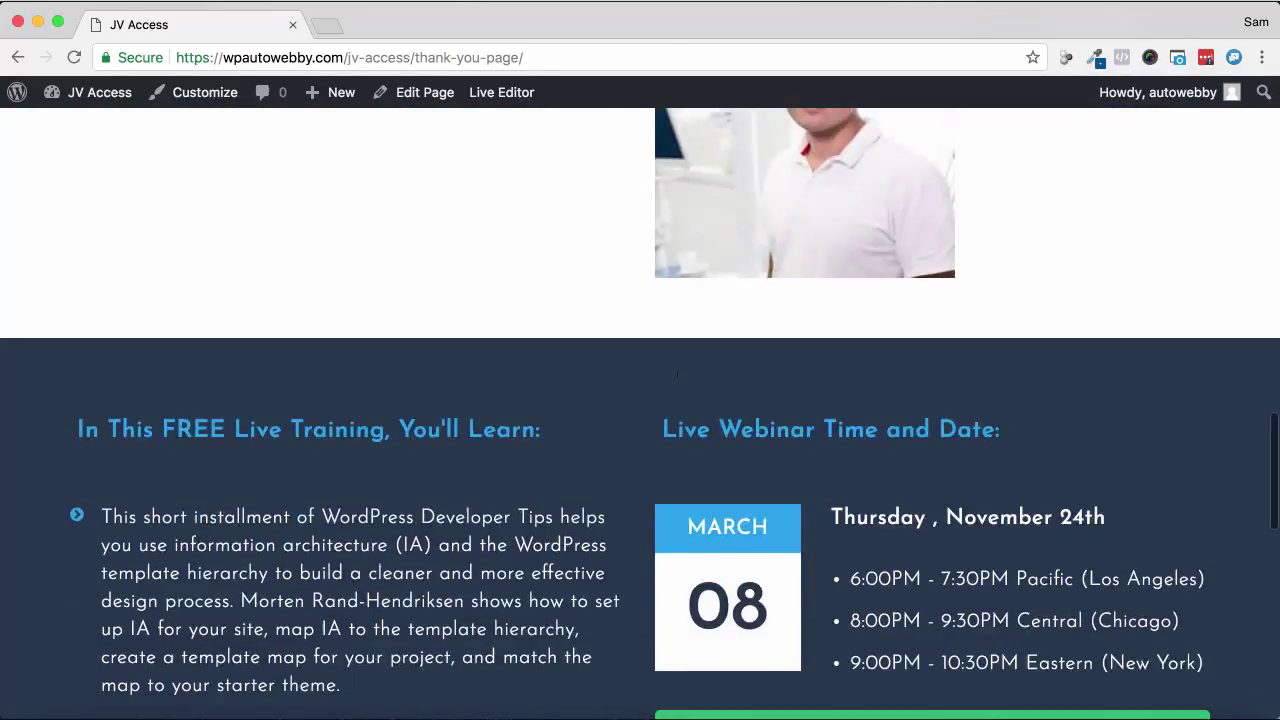
scroll(677, 374, "up", 20)
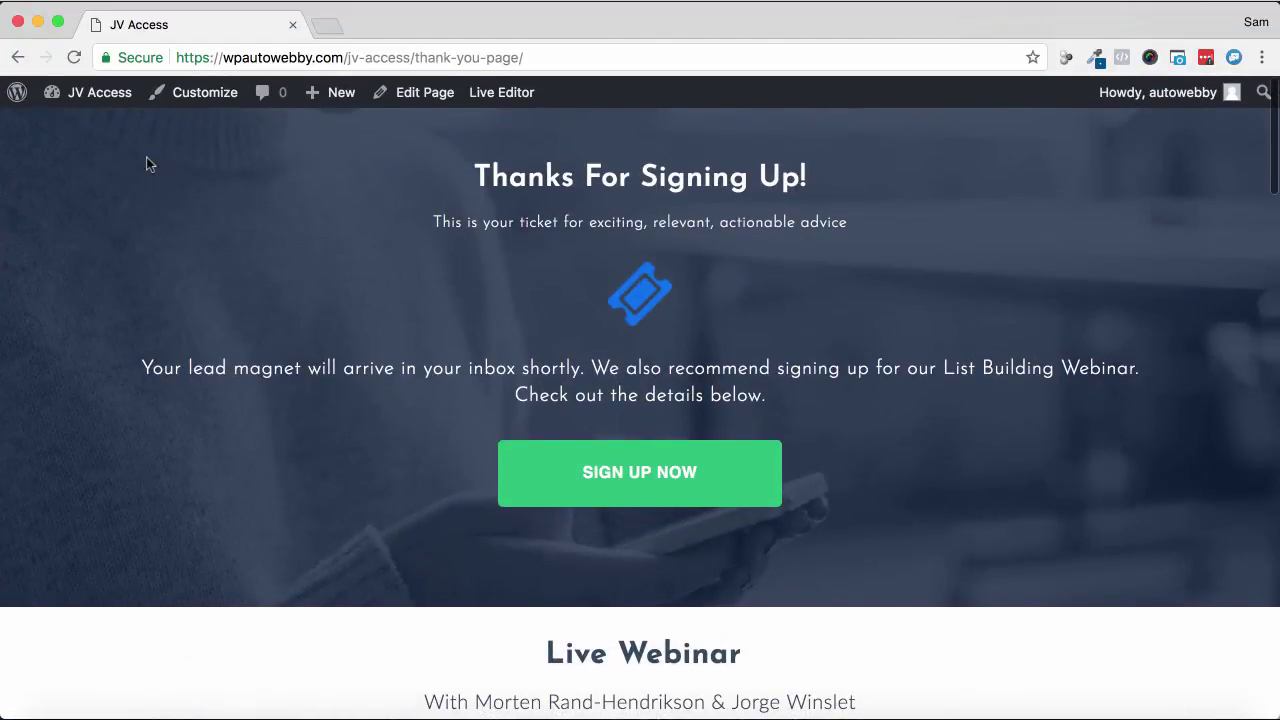
Step: Return to the list of all pages and look through it up to its first entries
left_click(18, 57)
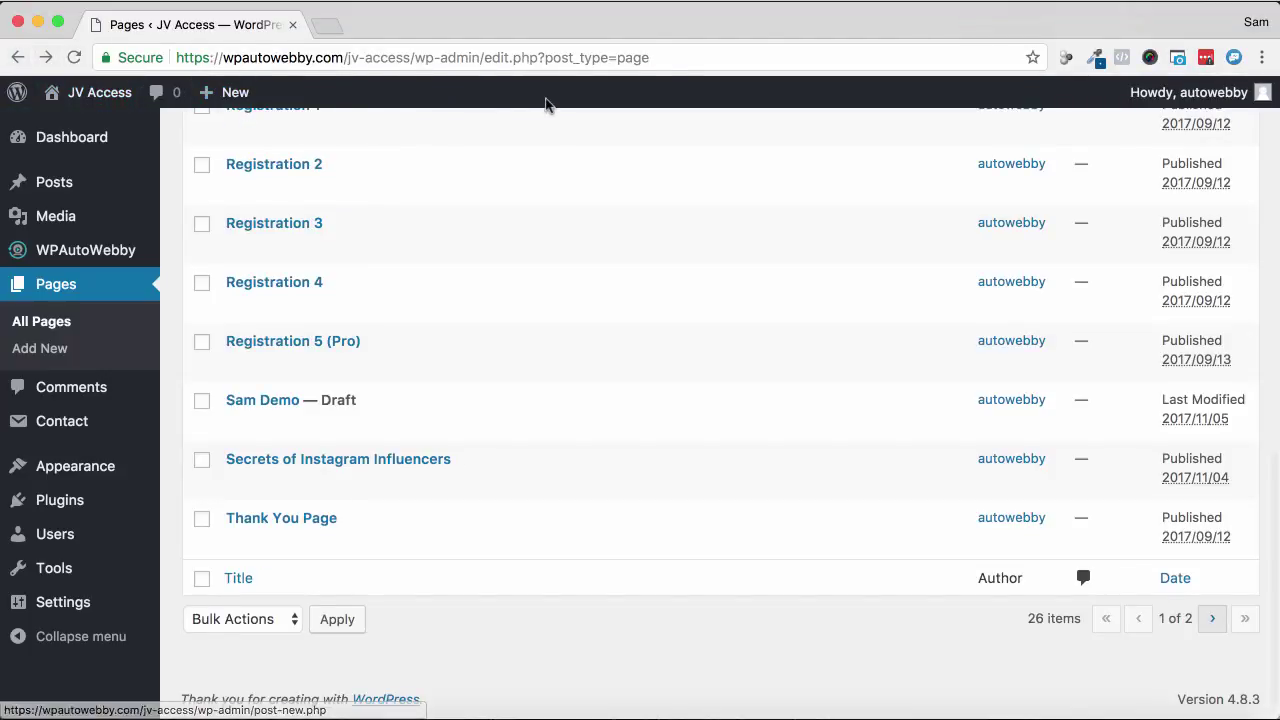
scroll(631, 287, "up", 5)
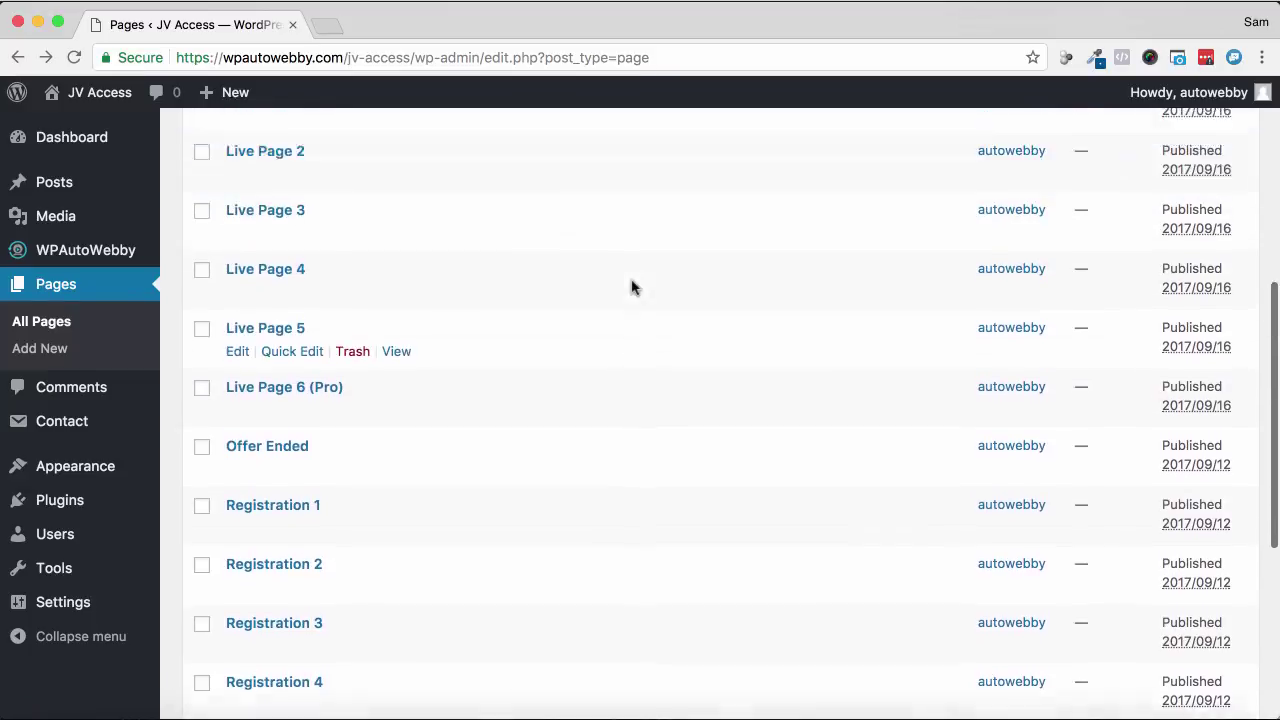
scroll(631, 287, "up", 5)
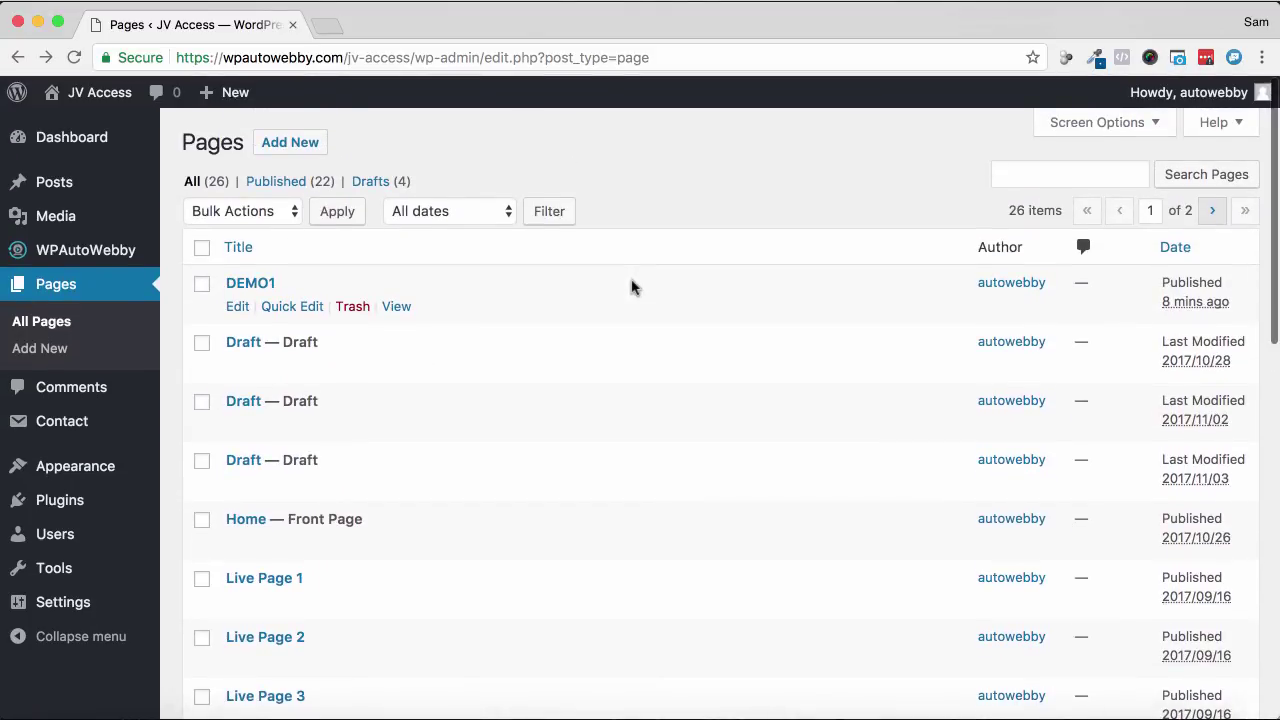